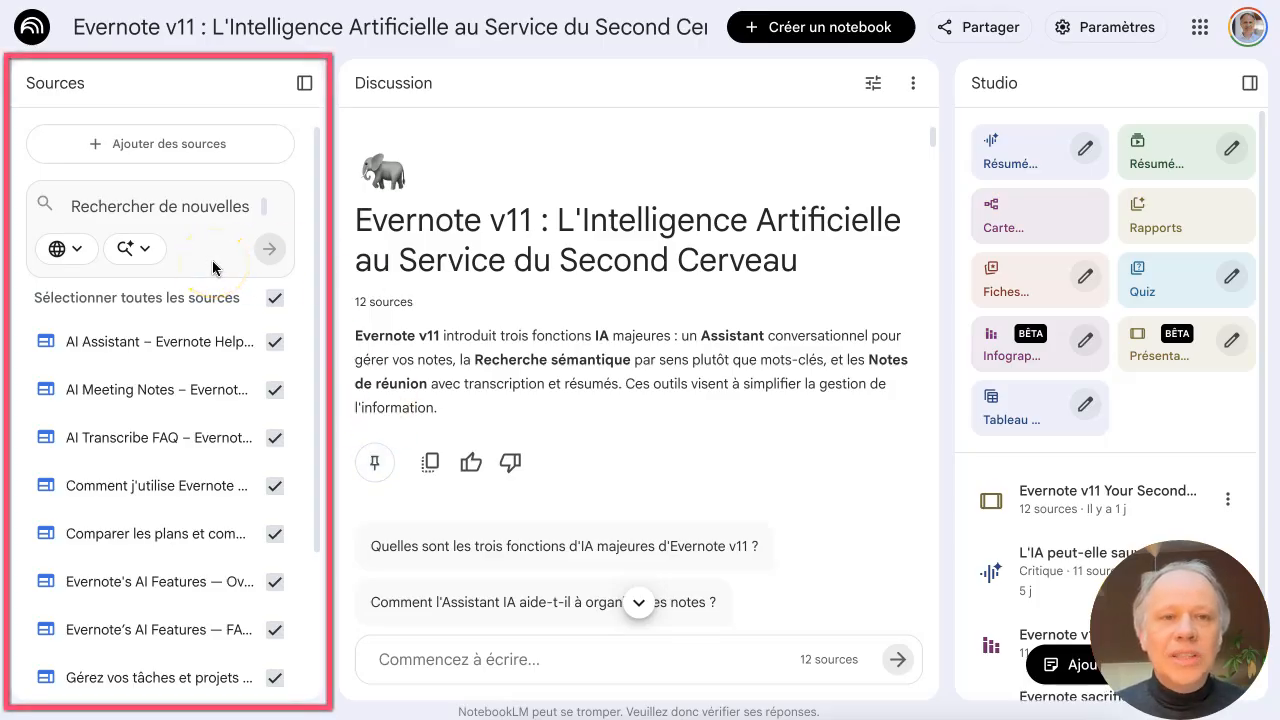
Step: Open the "Introducing Evernote v11" video source, read through its source guide, and return to the source list
scroll(108, 471, down, 3)
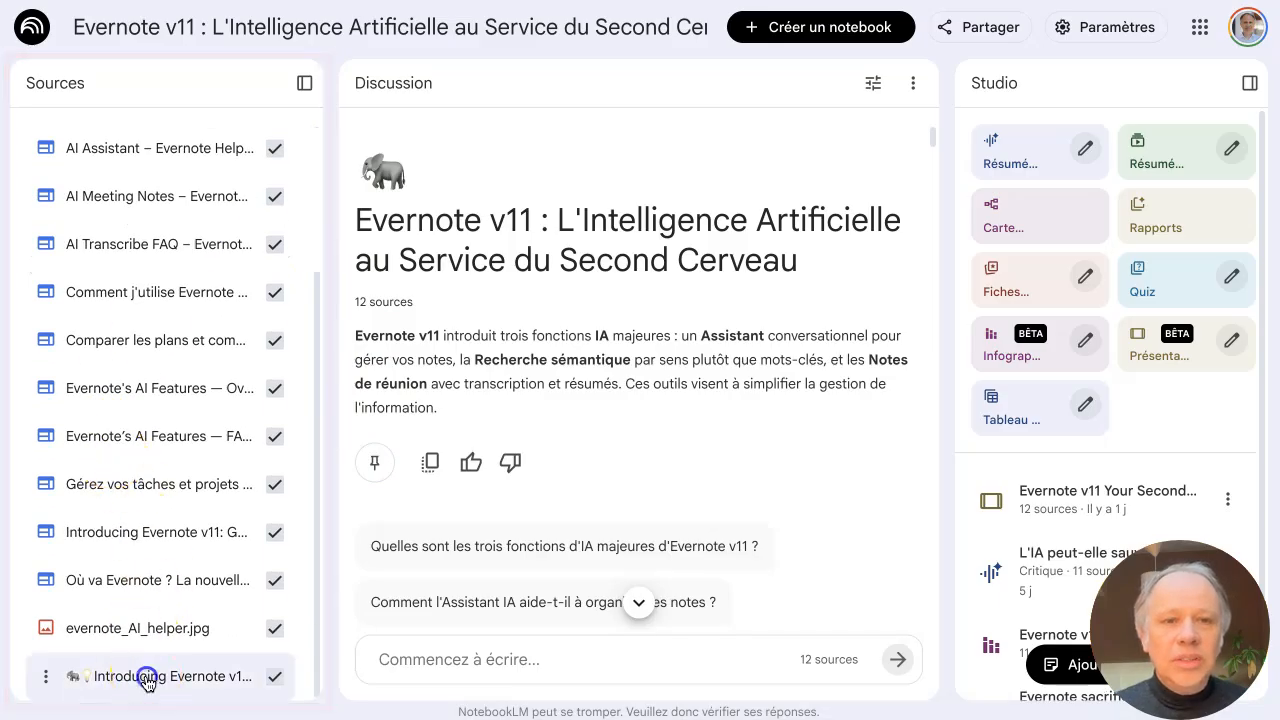
click(145, 676)
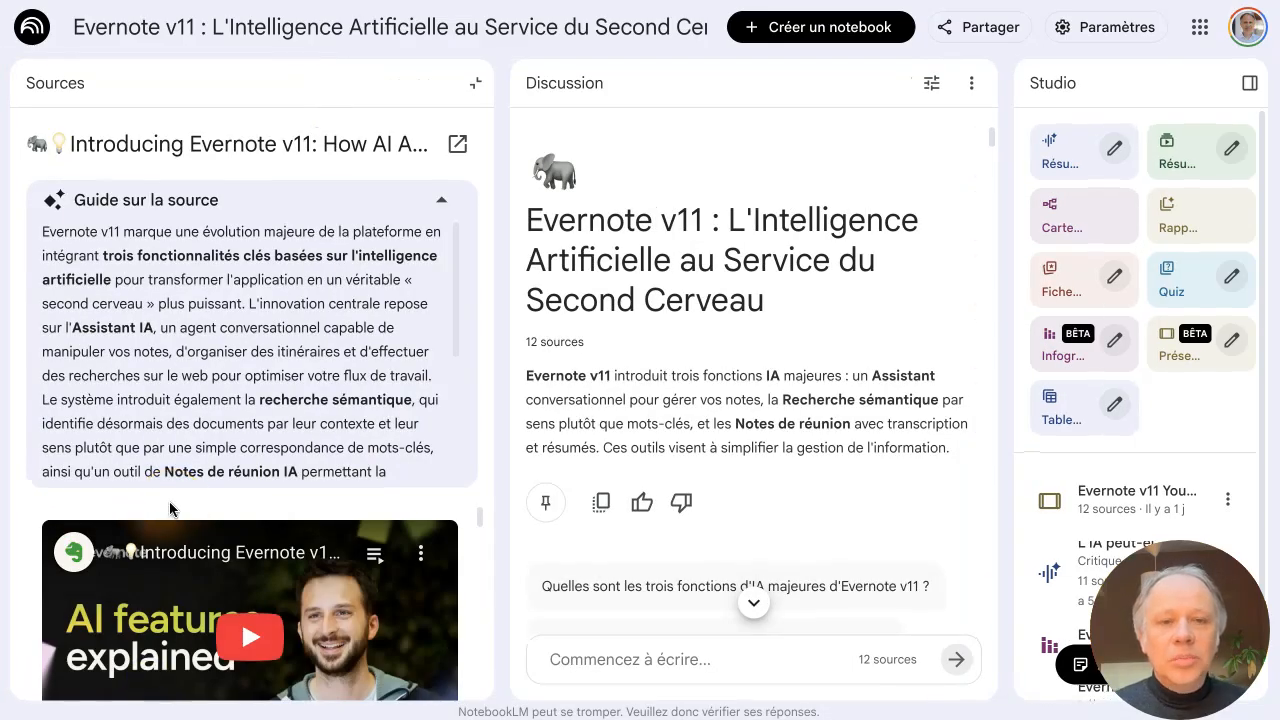
scroll(195, 415, down, 3)
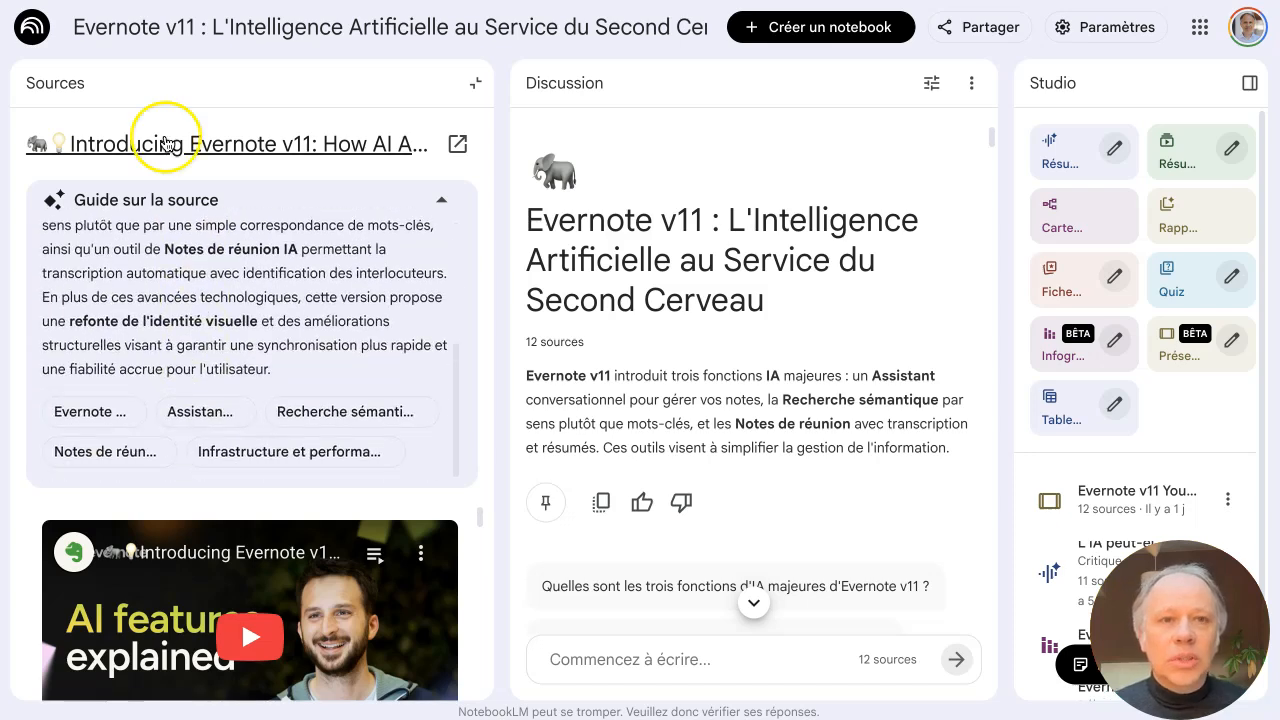
click(466, 91)
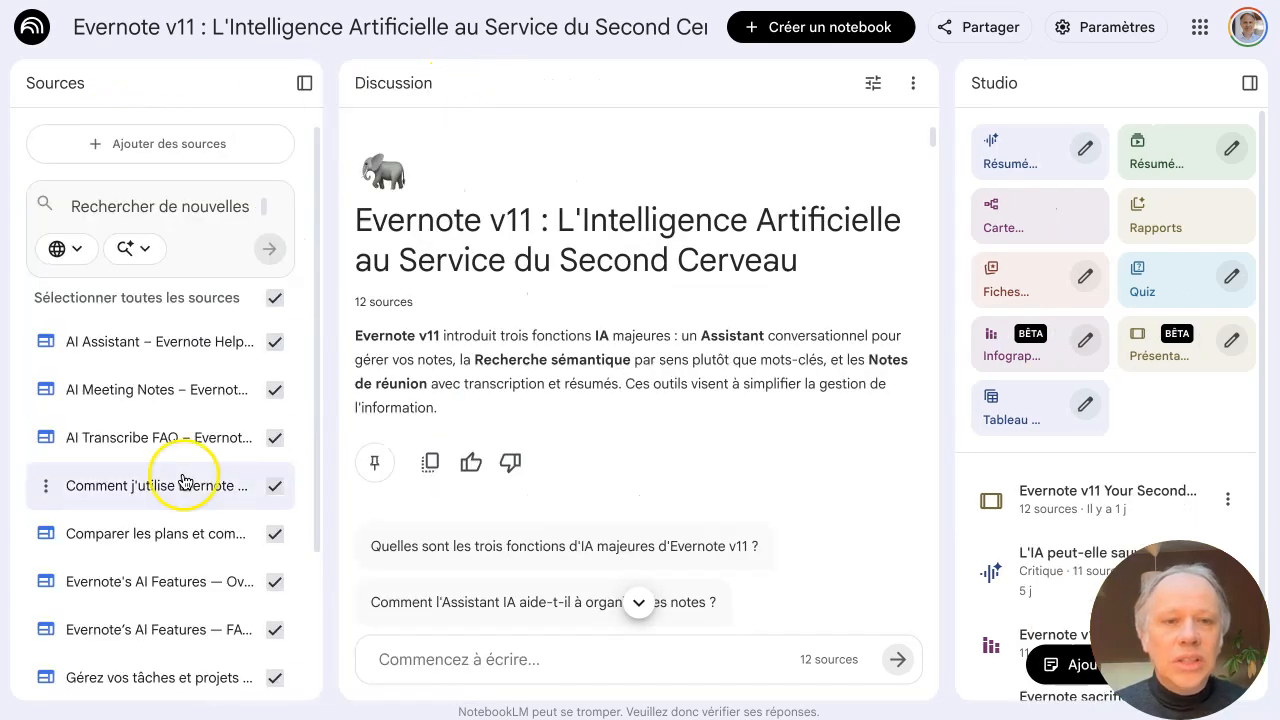
Step: View the source guides of "Evernote's AI Features — Overview" and "Comparer les plans et commencez gratuitement", closing each one
scroll(171, 480, down, 2)
click(124, 460)
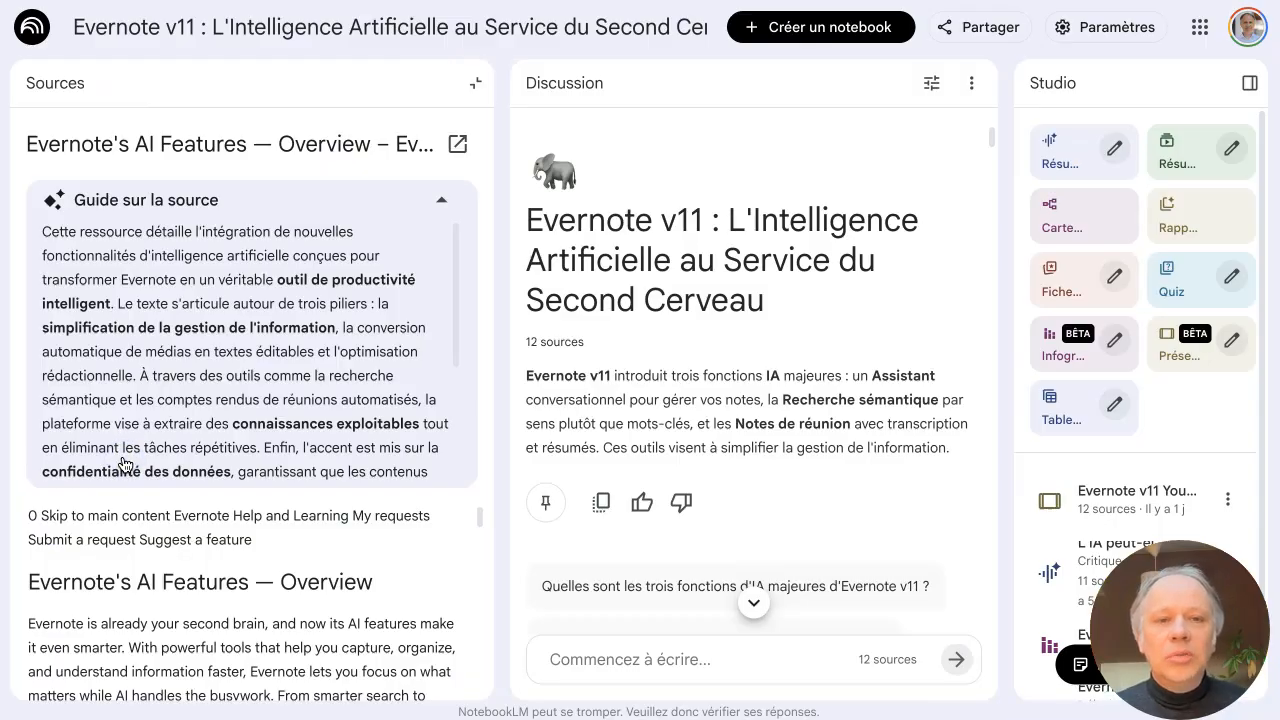
click(472, 88)
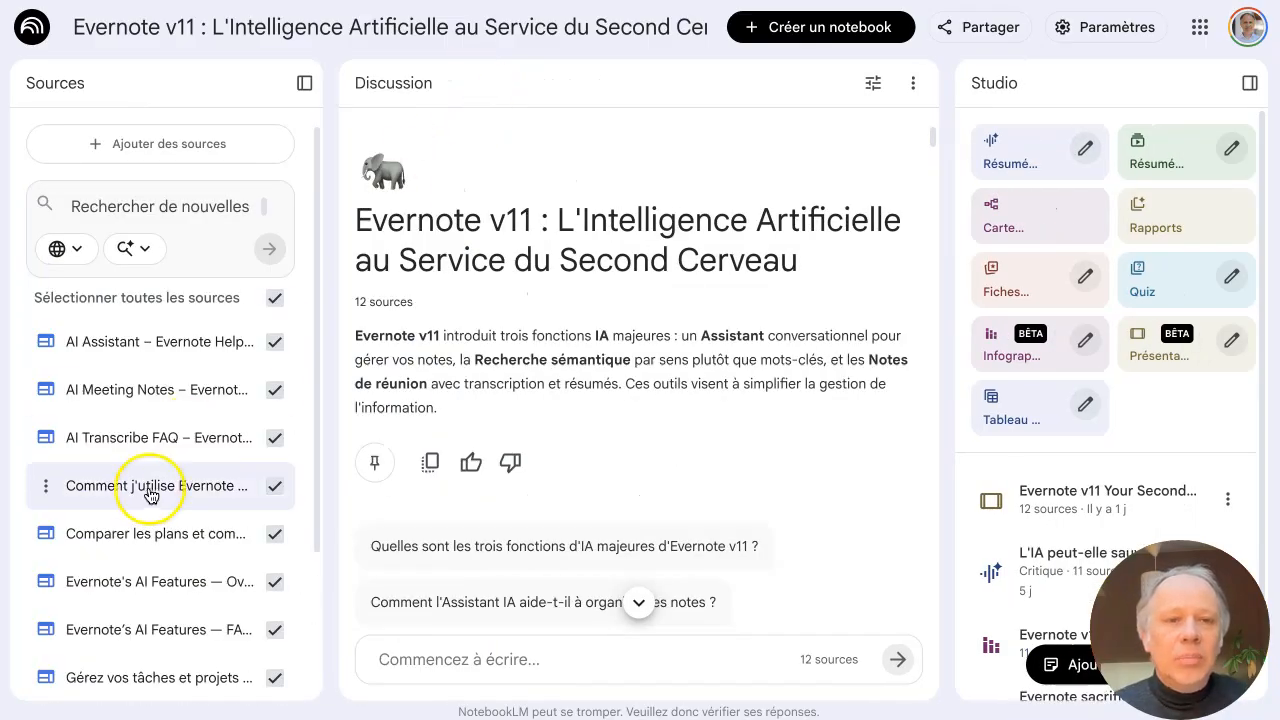
click(130, 531)
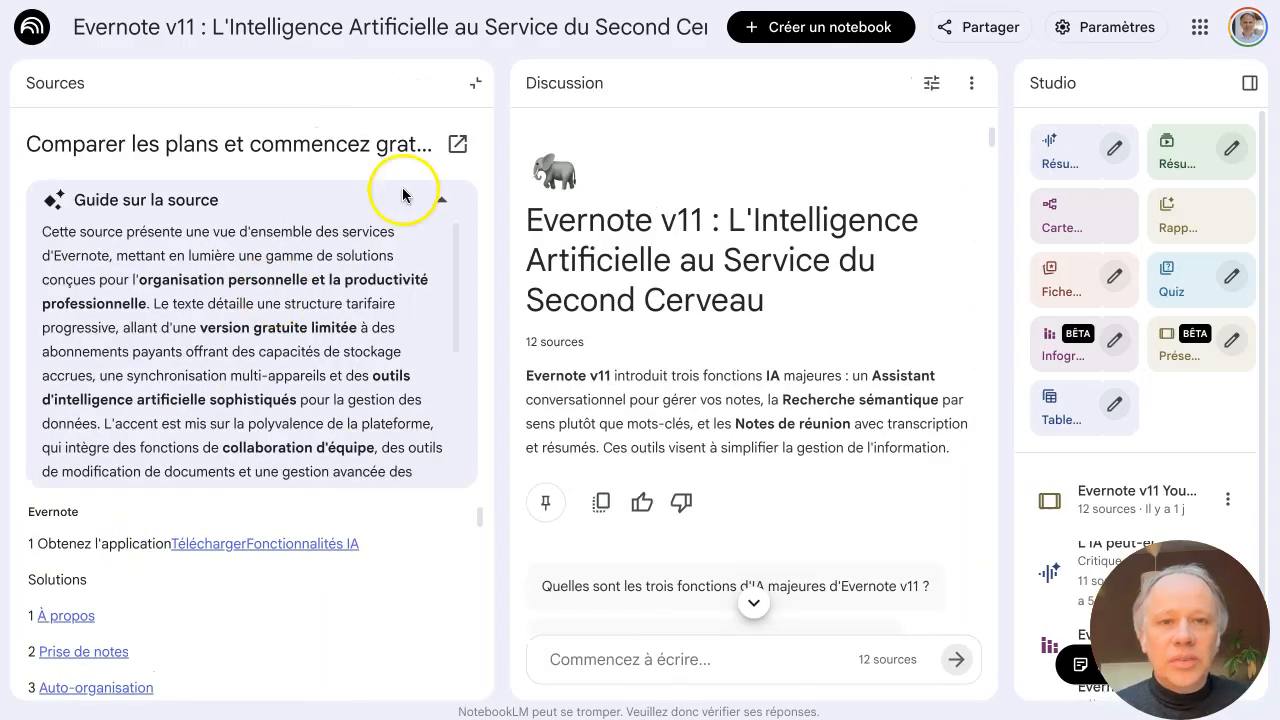
click(475, 84)
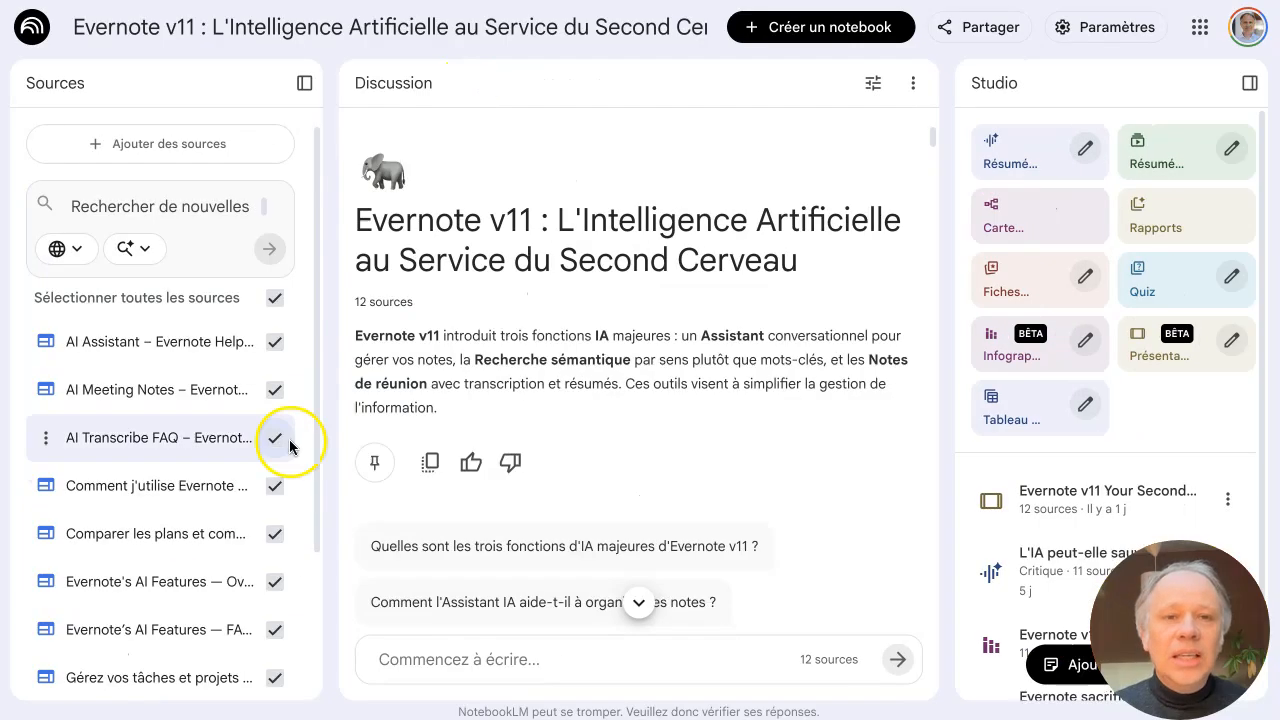
Step: Reopen the "Introducing Evernote v11" video source at the end of the source list and close its view
scroll(143, 509, down, 2)
click(133, 675)
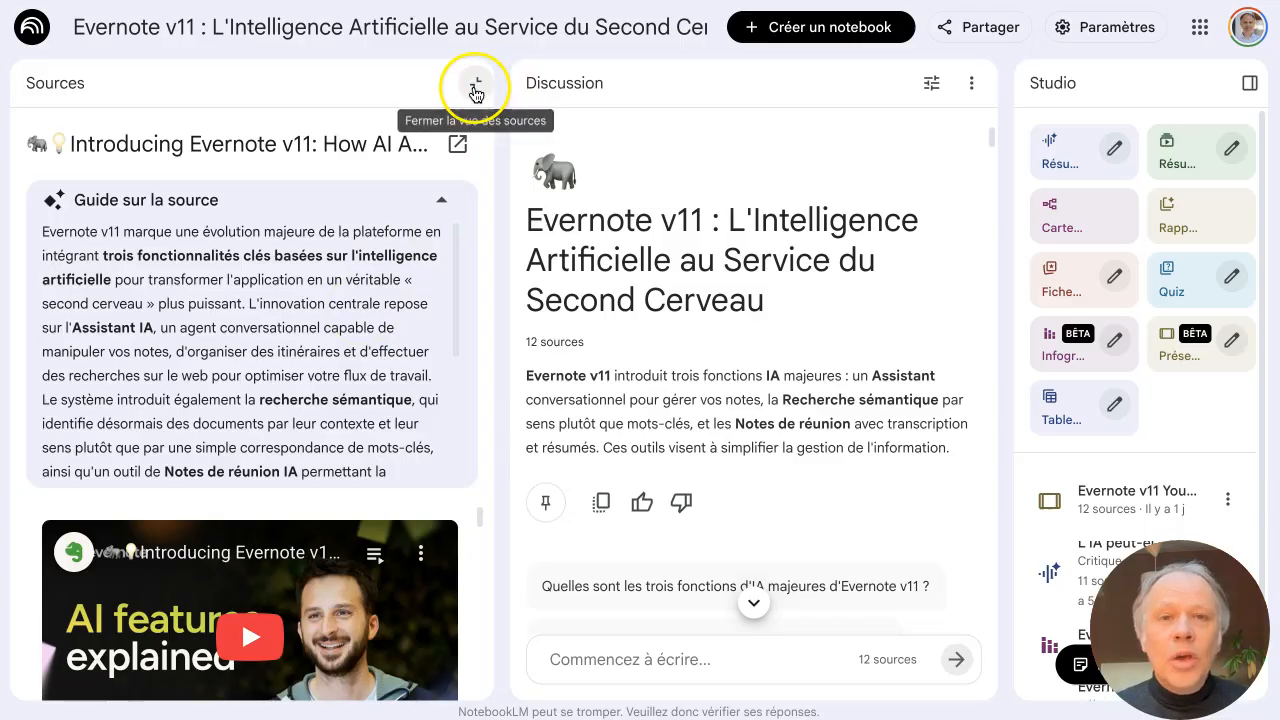
click(476, 85)
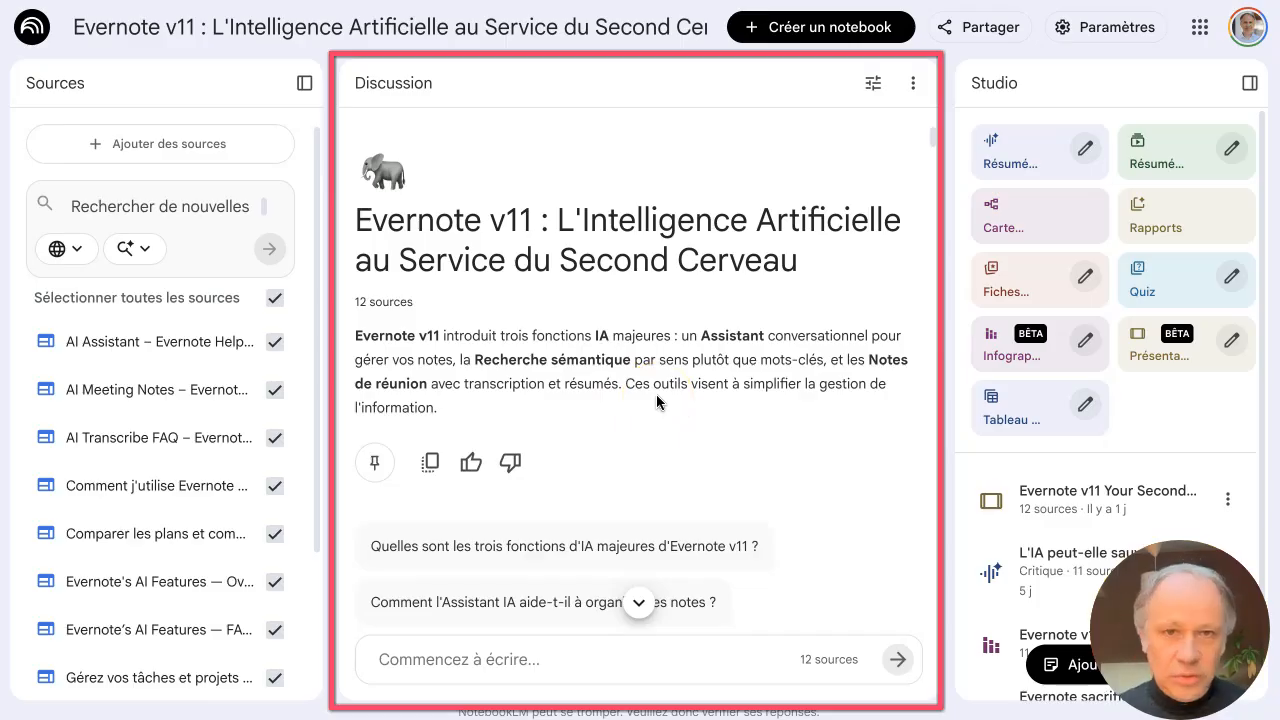
Step: Review the notebook summary, the first prompt about an Evernote v11 article, and the full cited answer in the discussion
scroll(656, 394, down, 4)
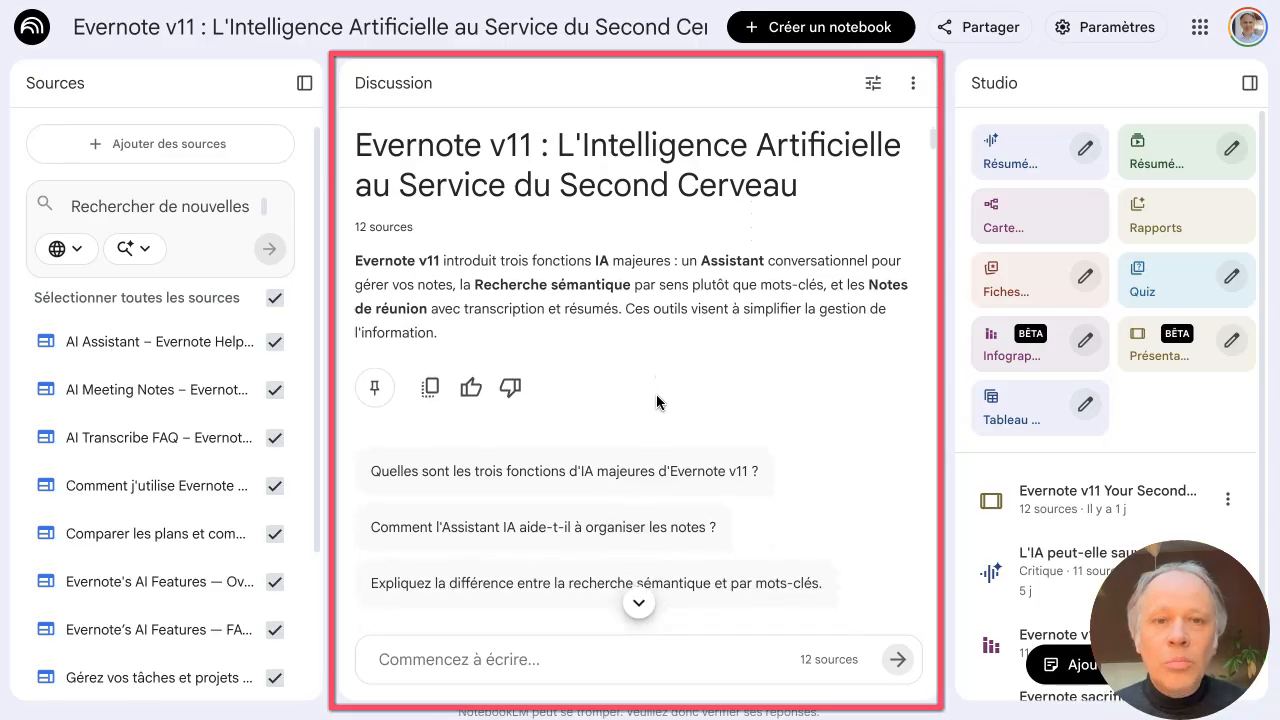
scroll(657, 400, down, 2)
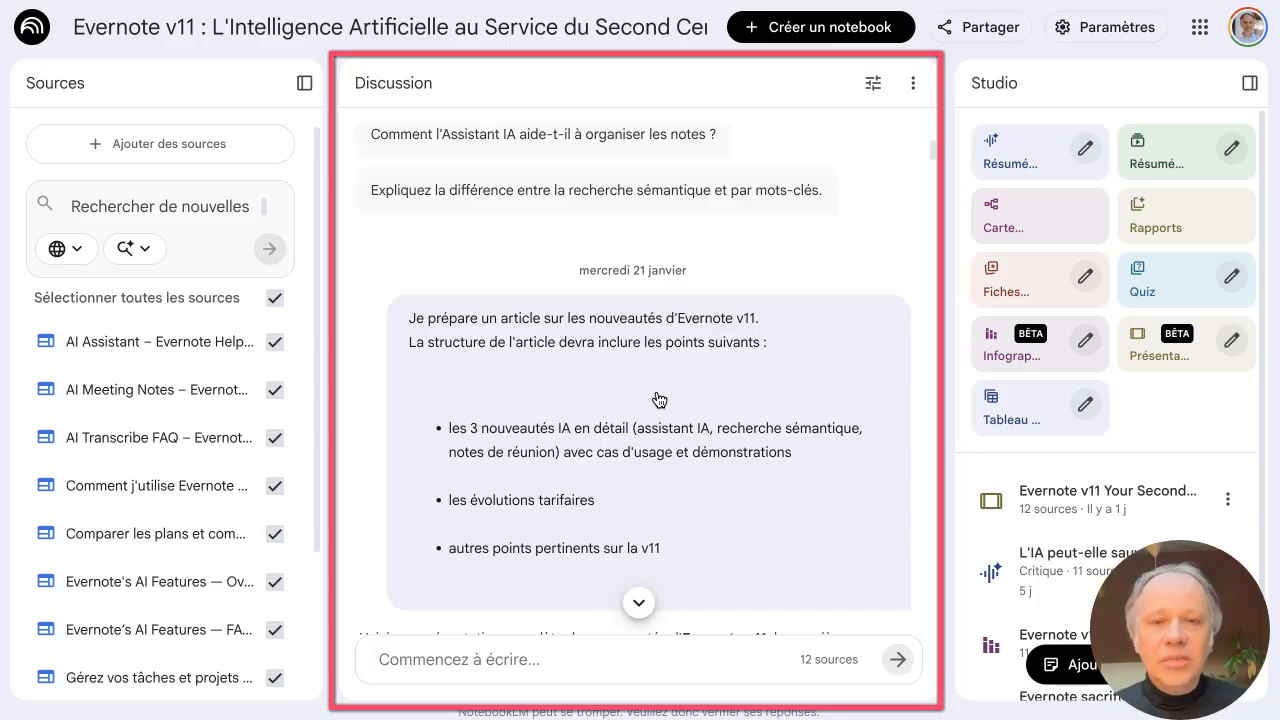
scroll(659, 400, down, 10)
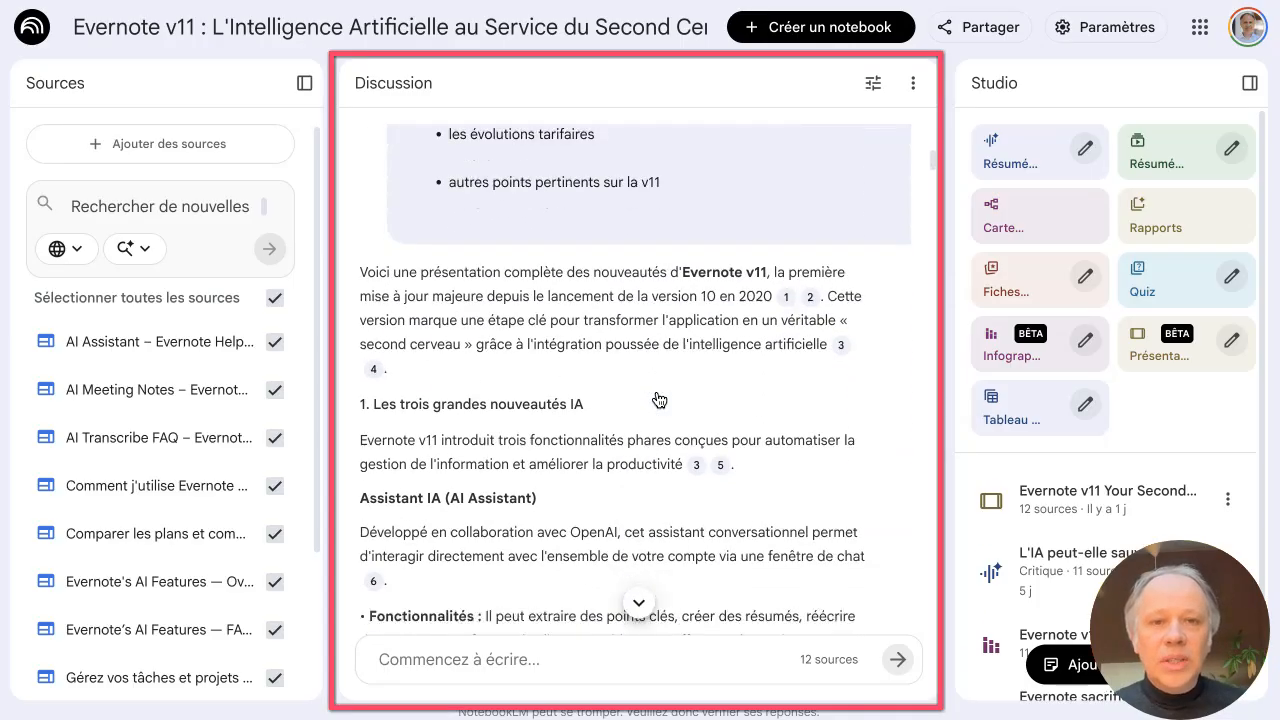
scroll(659, 400, down, 2)
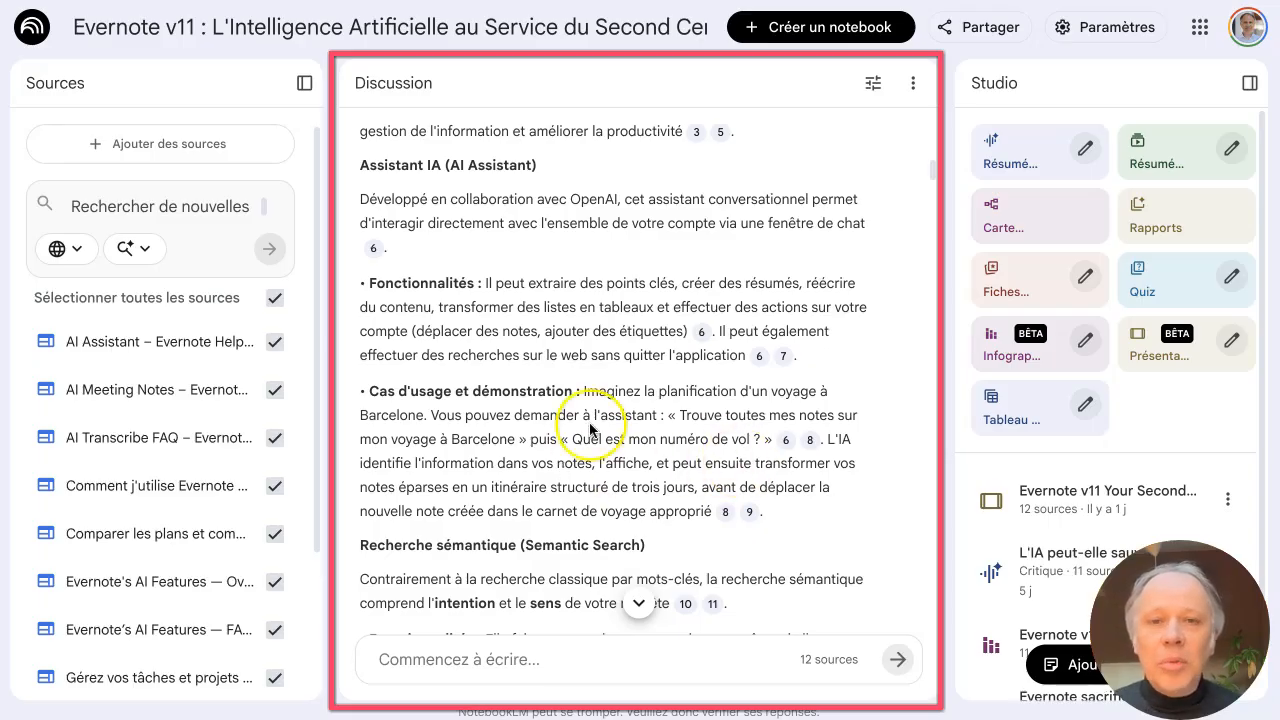
scroll(588, 428, down, 4)
scroll(589, 428, down, 2)
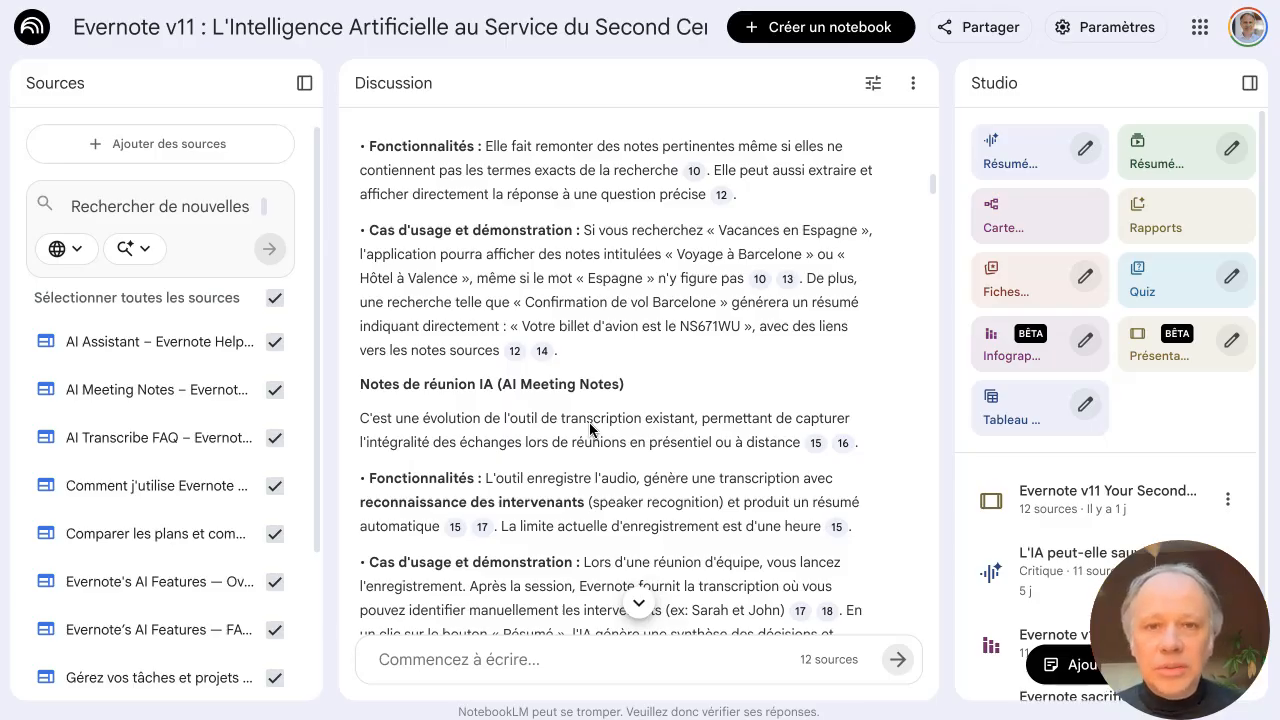
scroll(589, 423, down, 6)
scroll(589, 422, down, 7)
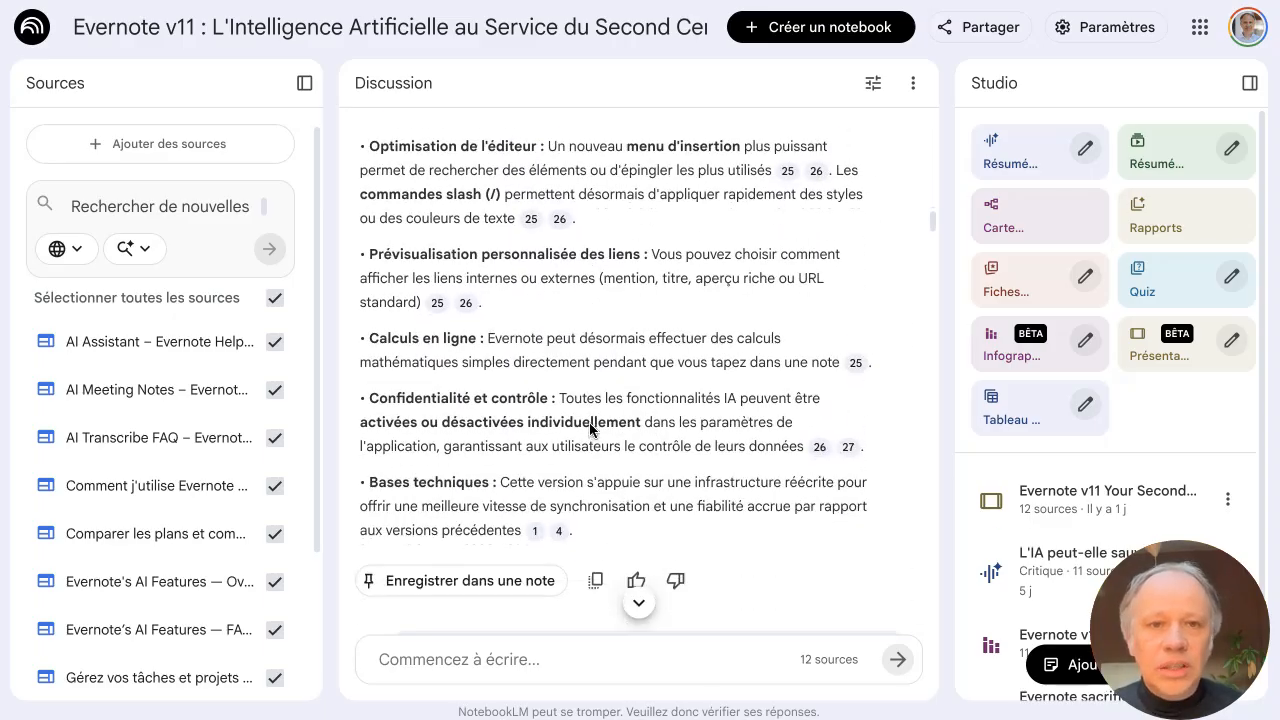
scroll(589, 430, down, 2)
scroll(589, 430, down, 3)
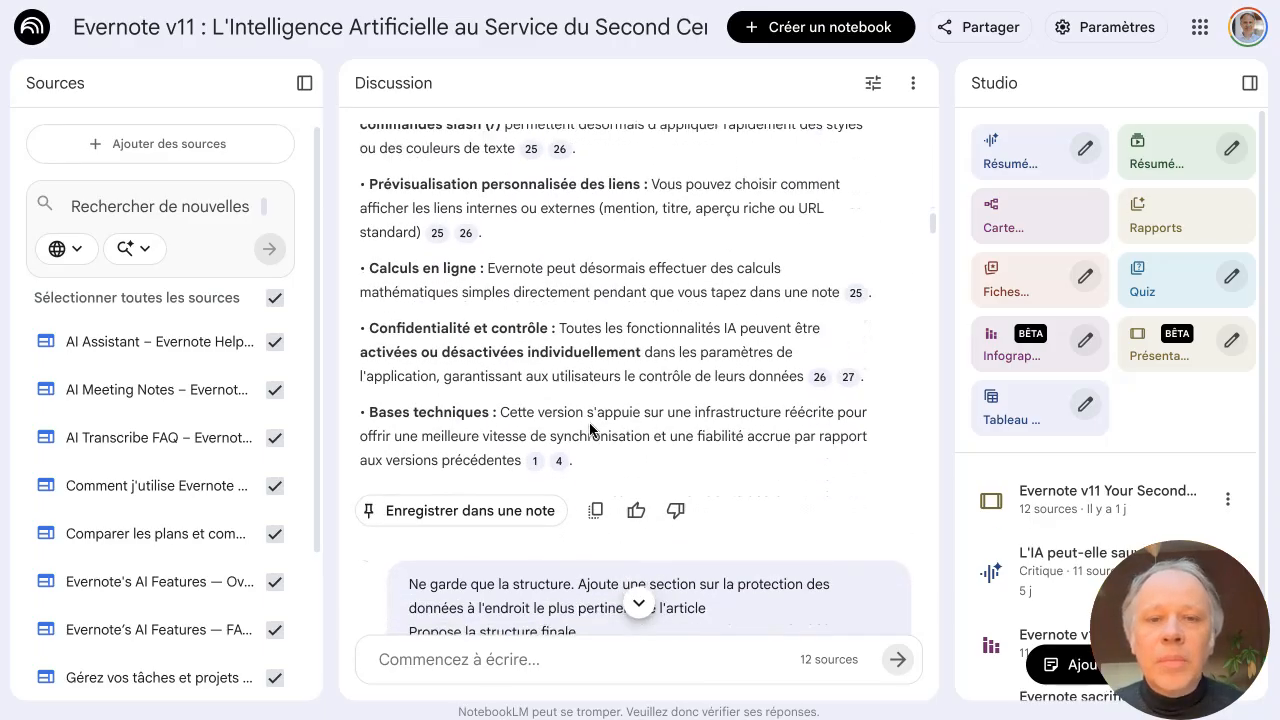
Step: Examine the follow-up prompt requesting only the structure with a data protection section, and read the proposed article outline
click(617, 431)
click(747, 426)
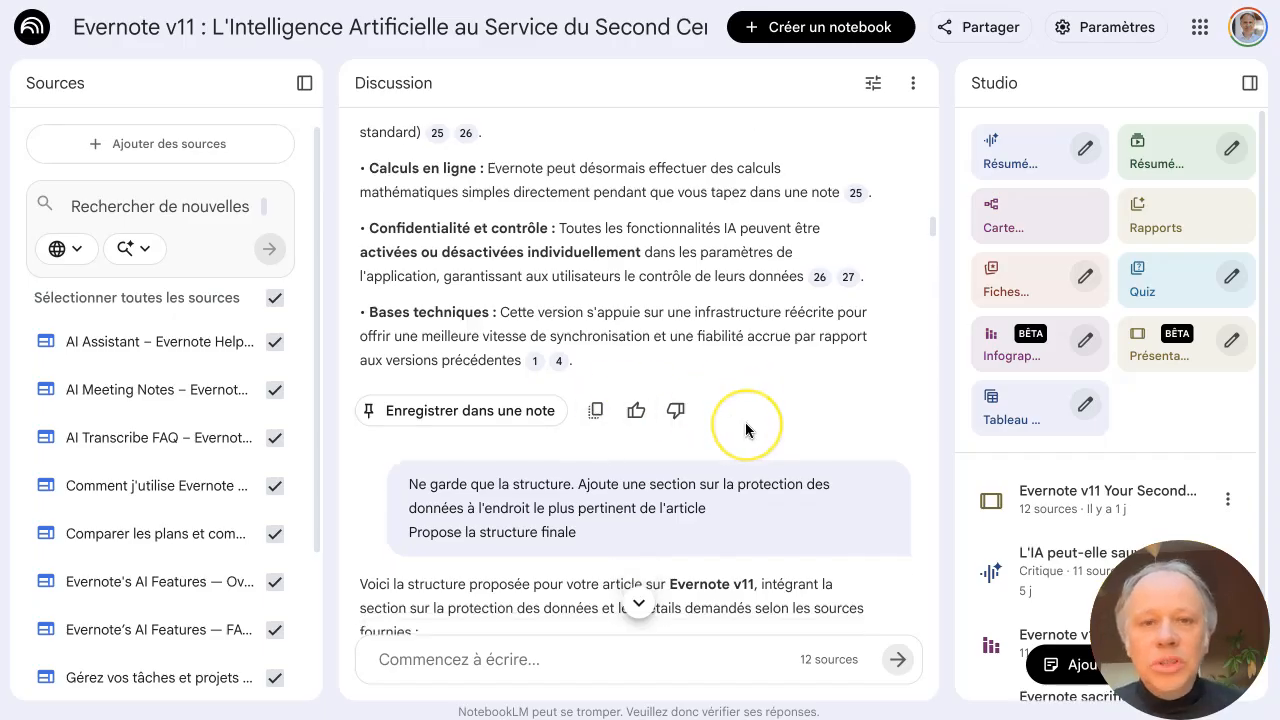
scroll(747, 429, down, 3)
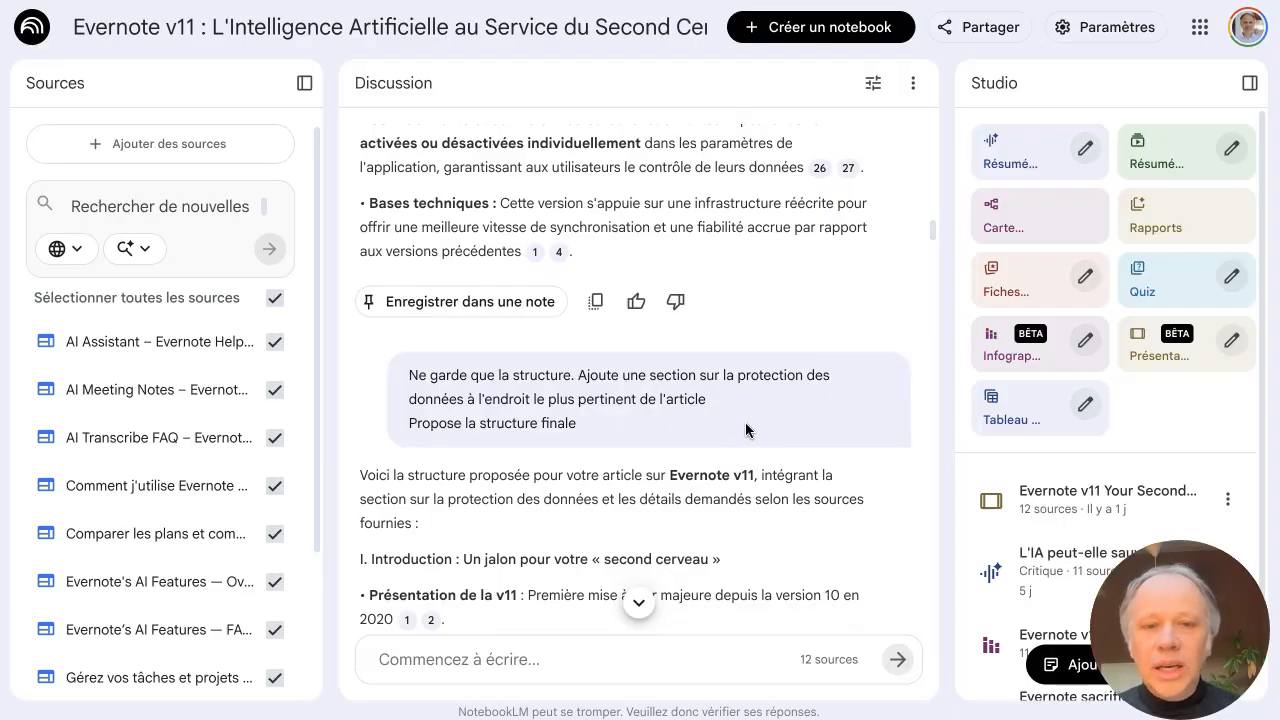
scroll(746, 430, down, 1)
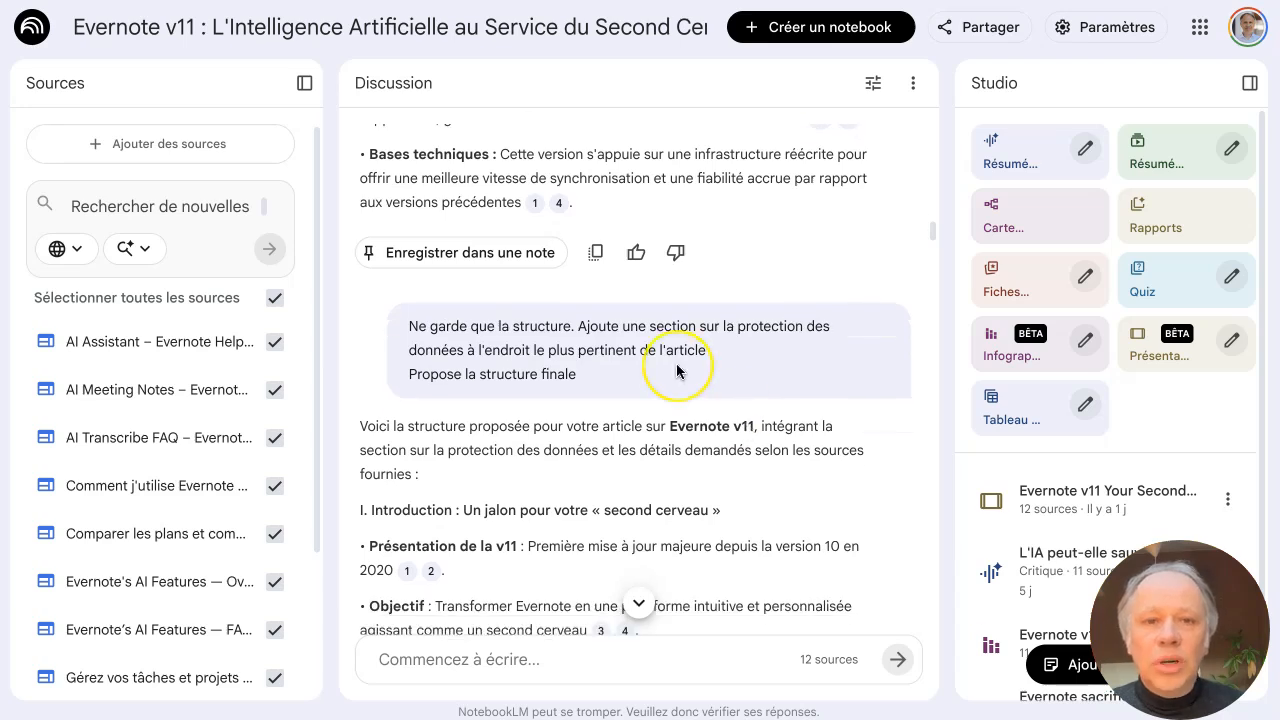
scroll(677, 371, down, 10)
scroll(677, 371, down, 20)
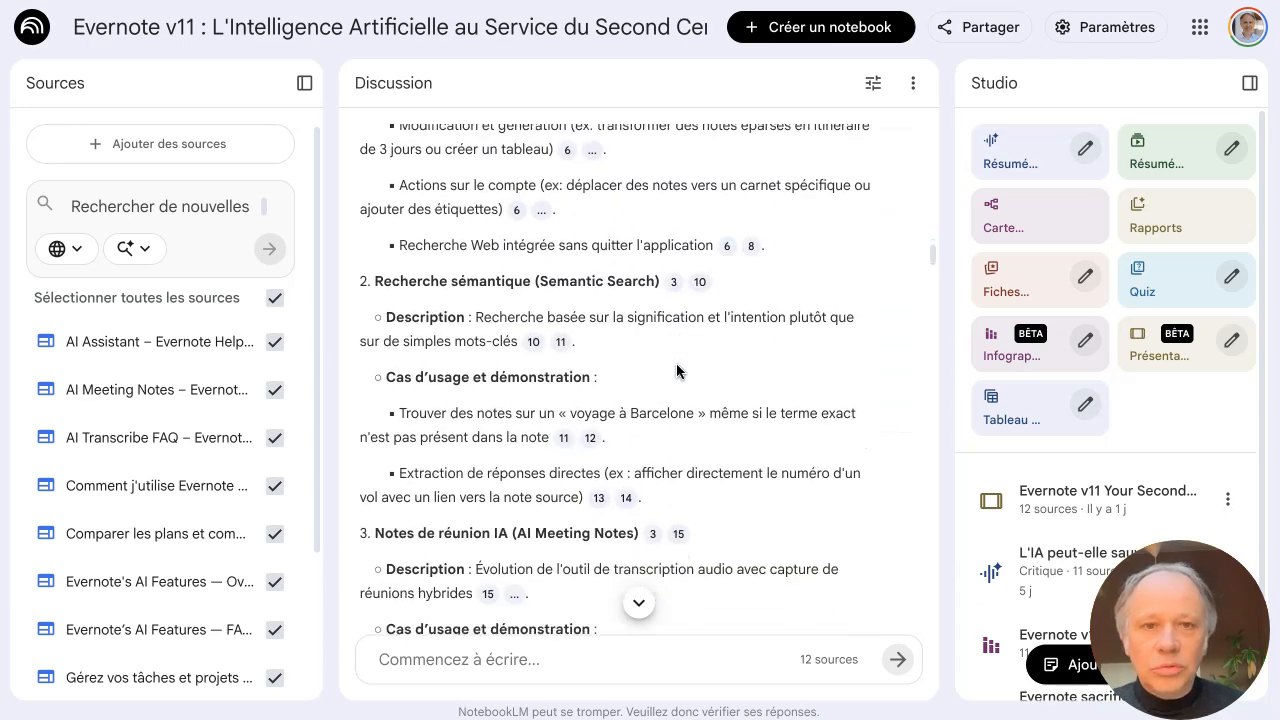
scroll(677, 371, down, 15)
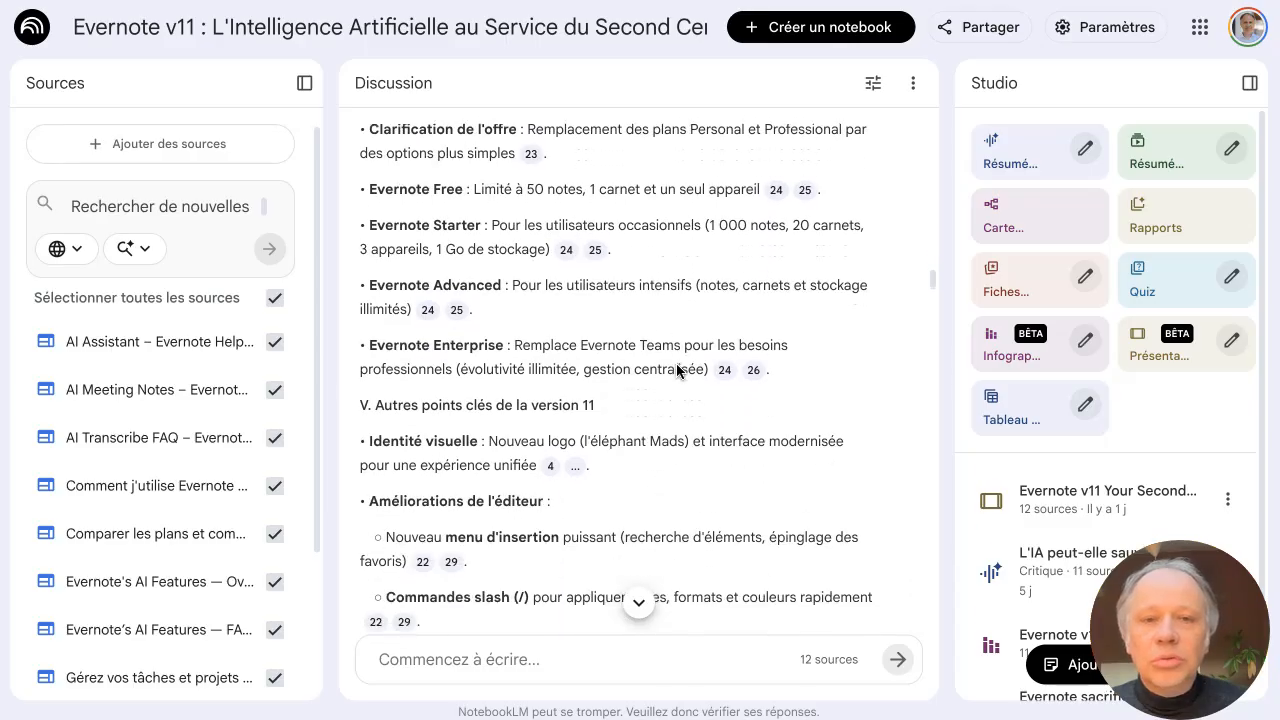
scroll(676, 366, down, 2)
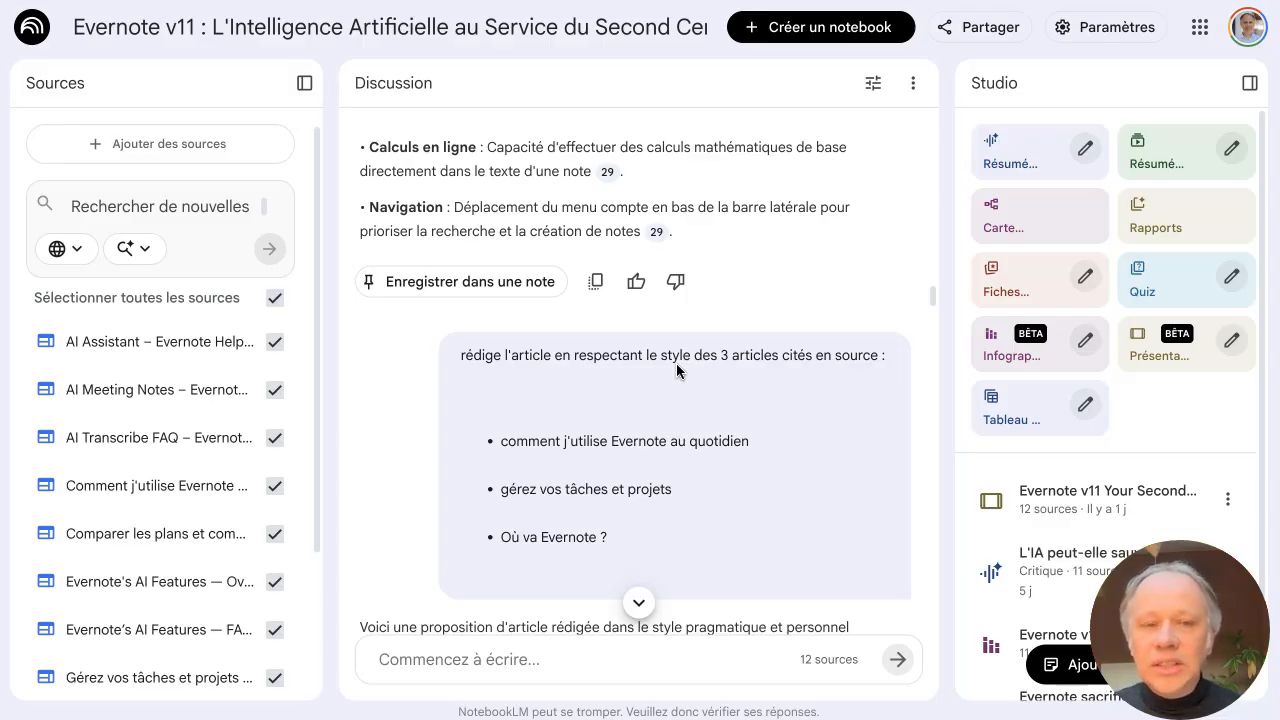
Step: Open the source "Comment j'utilise Evernote au quotidien", read its guide and article text, and close it
click(112, 488)
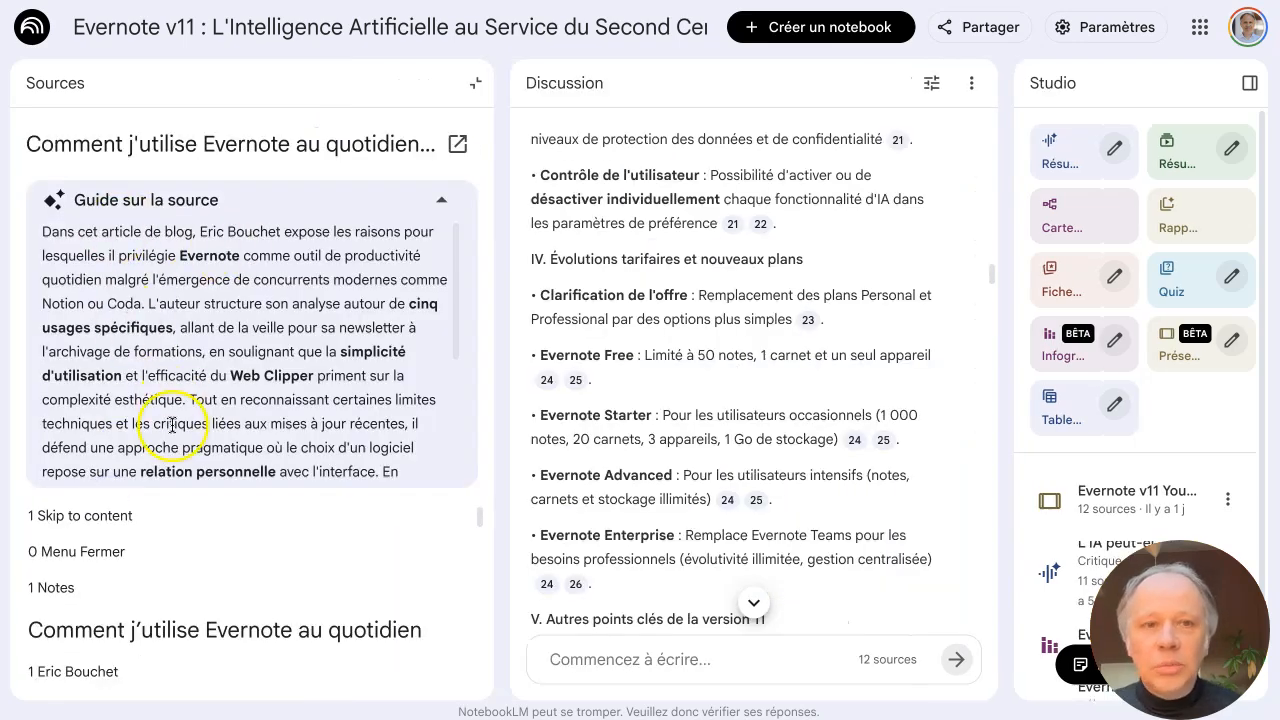
scroll(145, 470, down, 2)
scroll(165, 595, down, 5)
scroll(165, 600, down, 1)
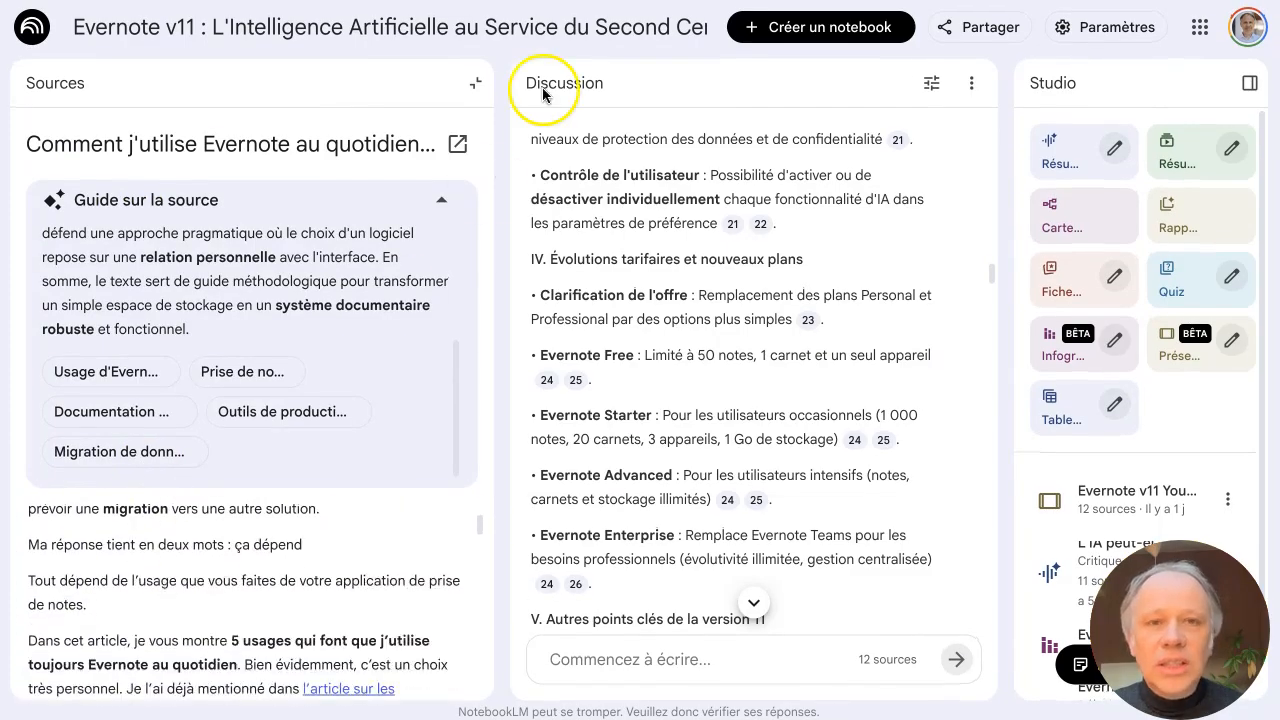
click(476, 83)
Step: Read the prompt asking for an article in the style of three sources and the complete draft written in reply
scroll(640, 358, down, 1)
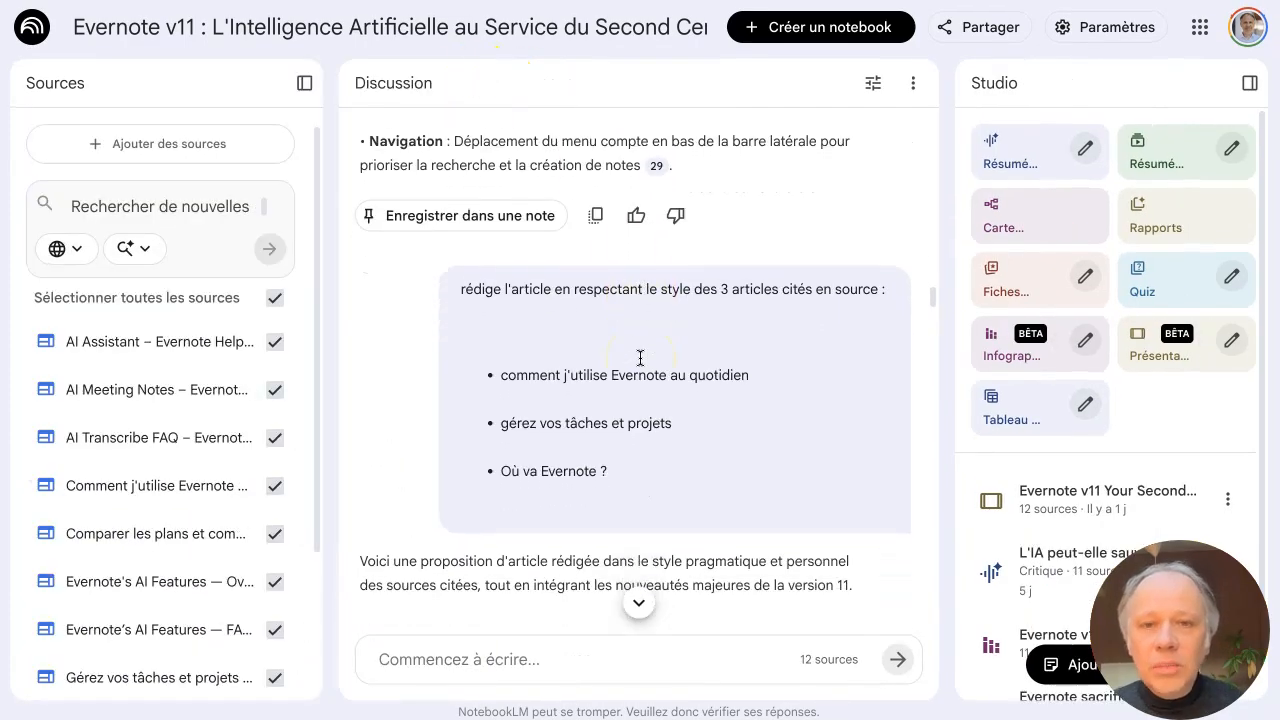
scroll(640, 358, down, 2)
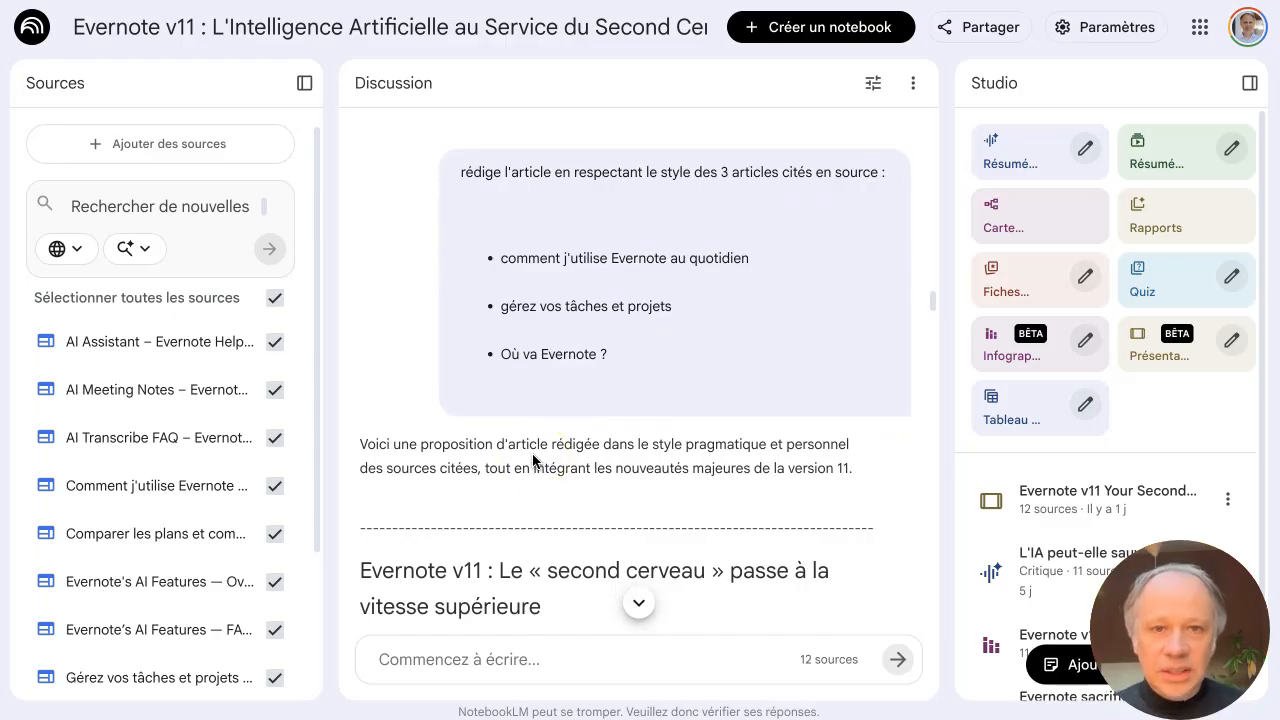
scroll(532, 459, down, 8)
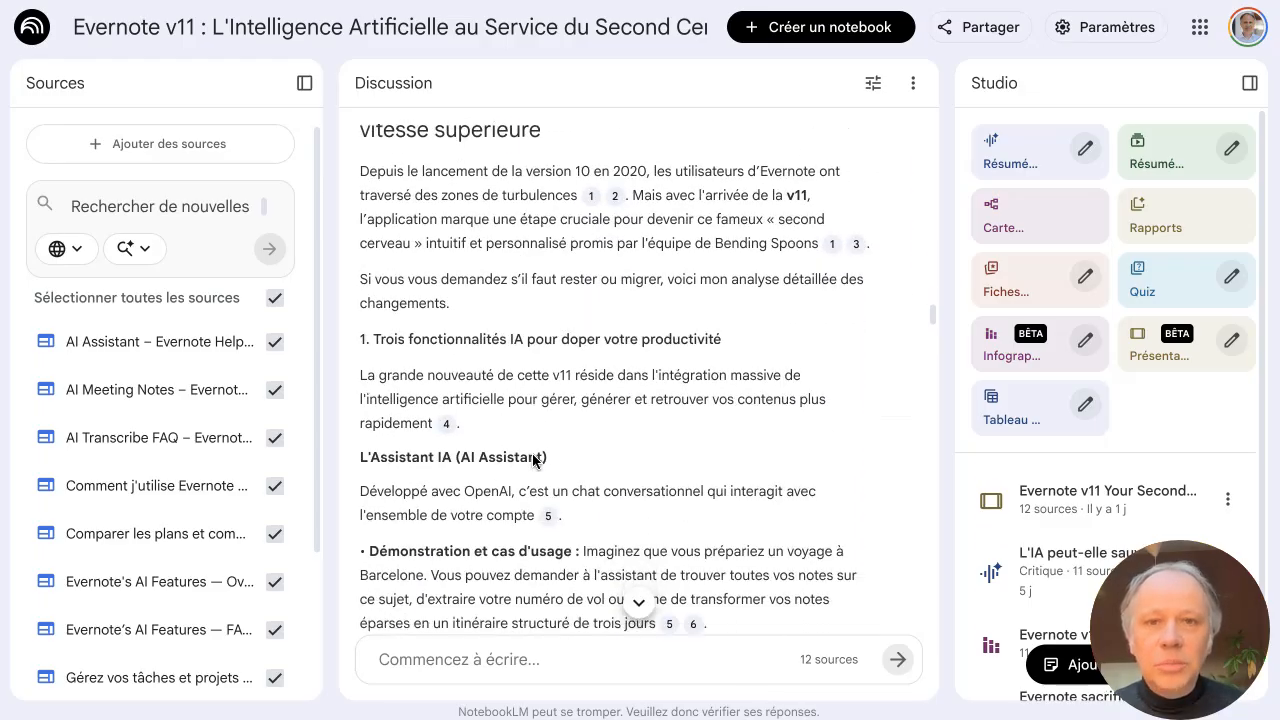
scroll(532, 459, down, 5)
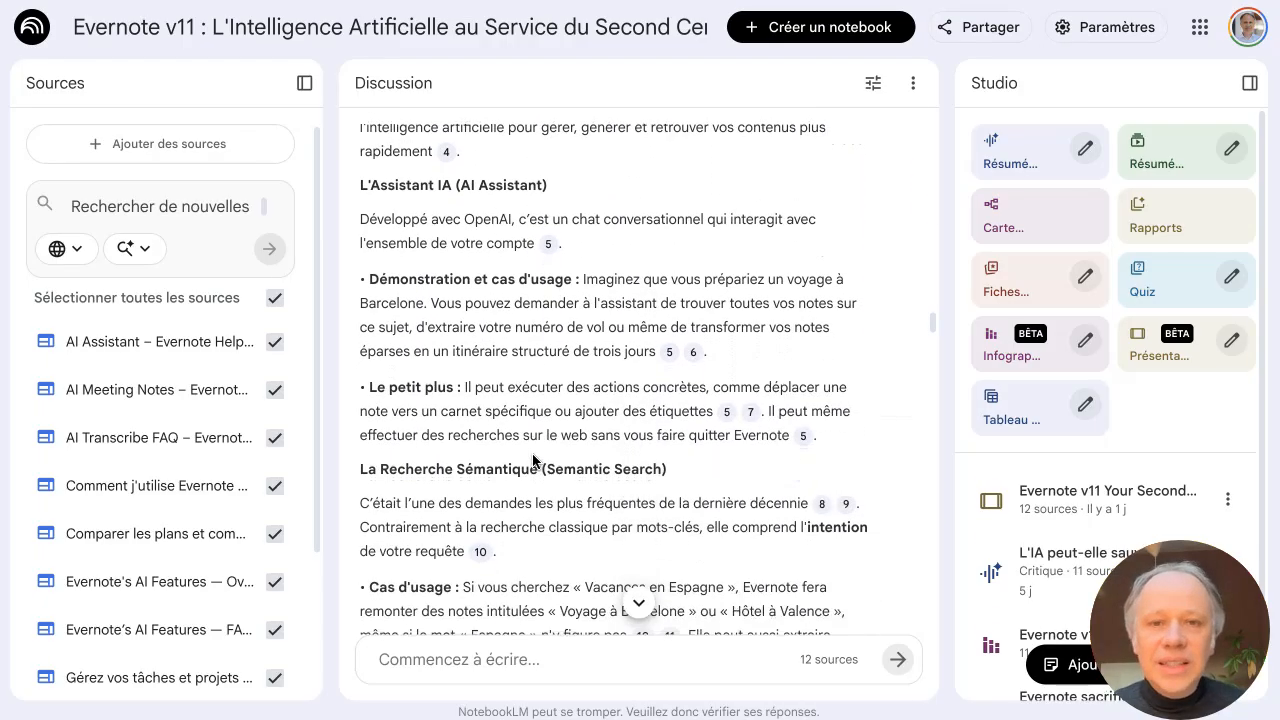
scroll(532, 459, down, 7)
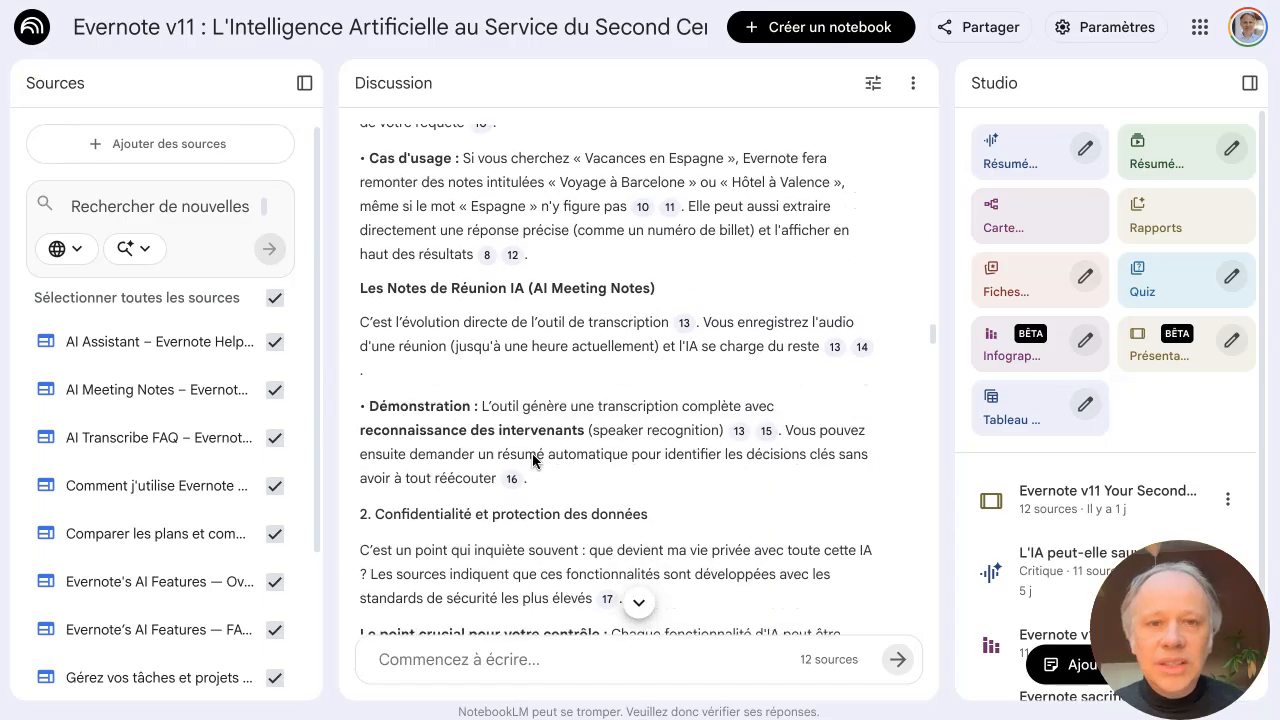
scroll(532, 459, down, 5)
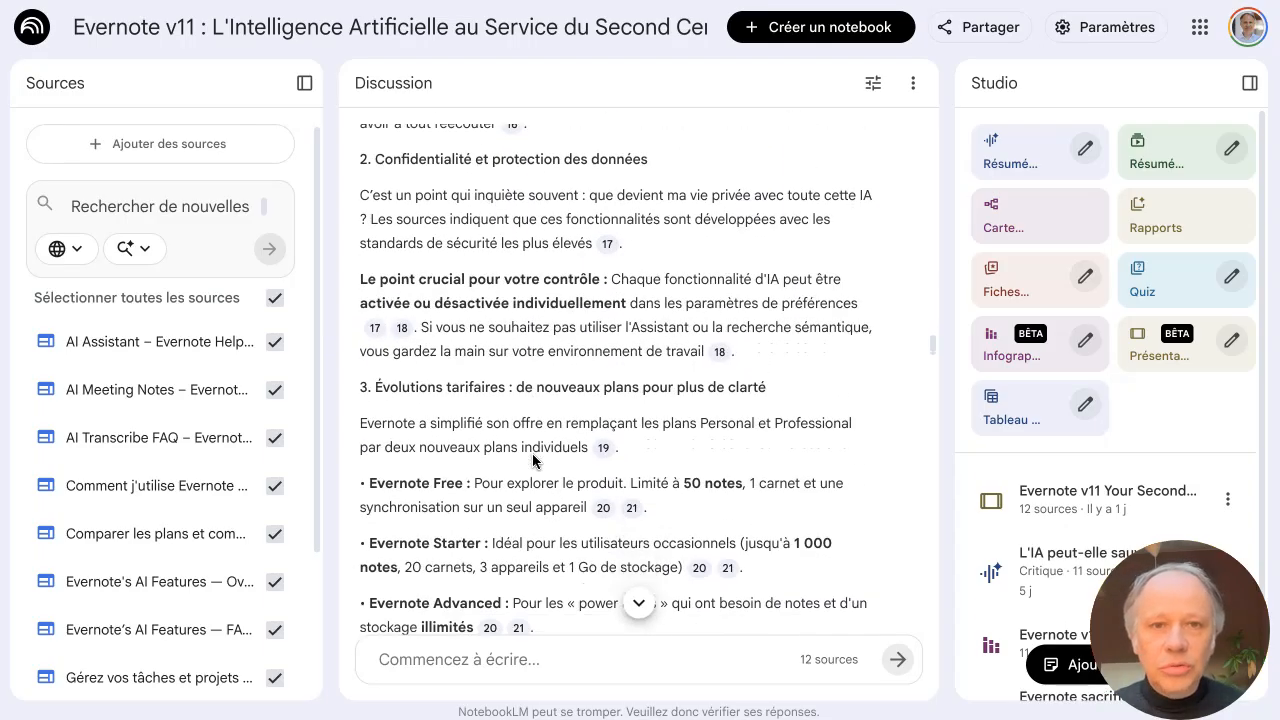
scroll(532, 459, down, 6)
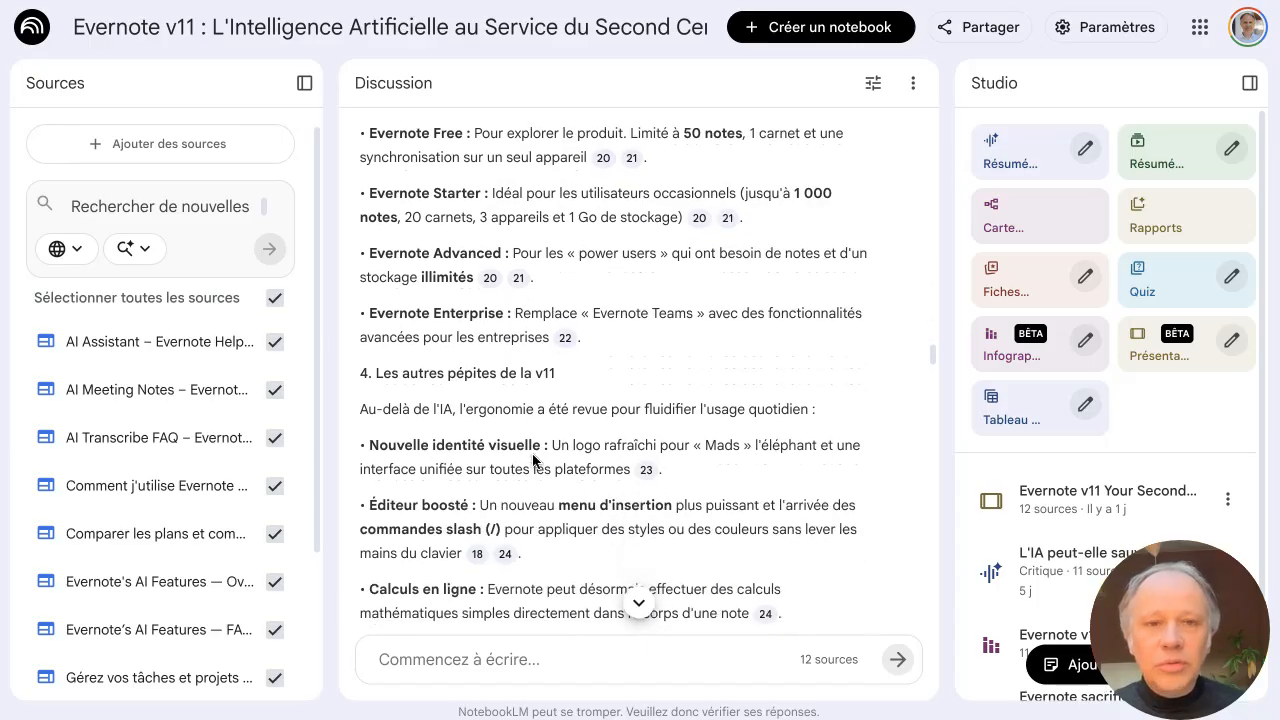
scroll(532, 460, down, 5)
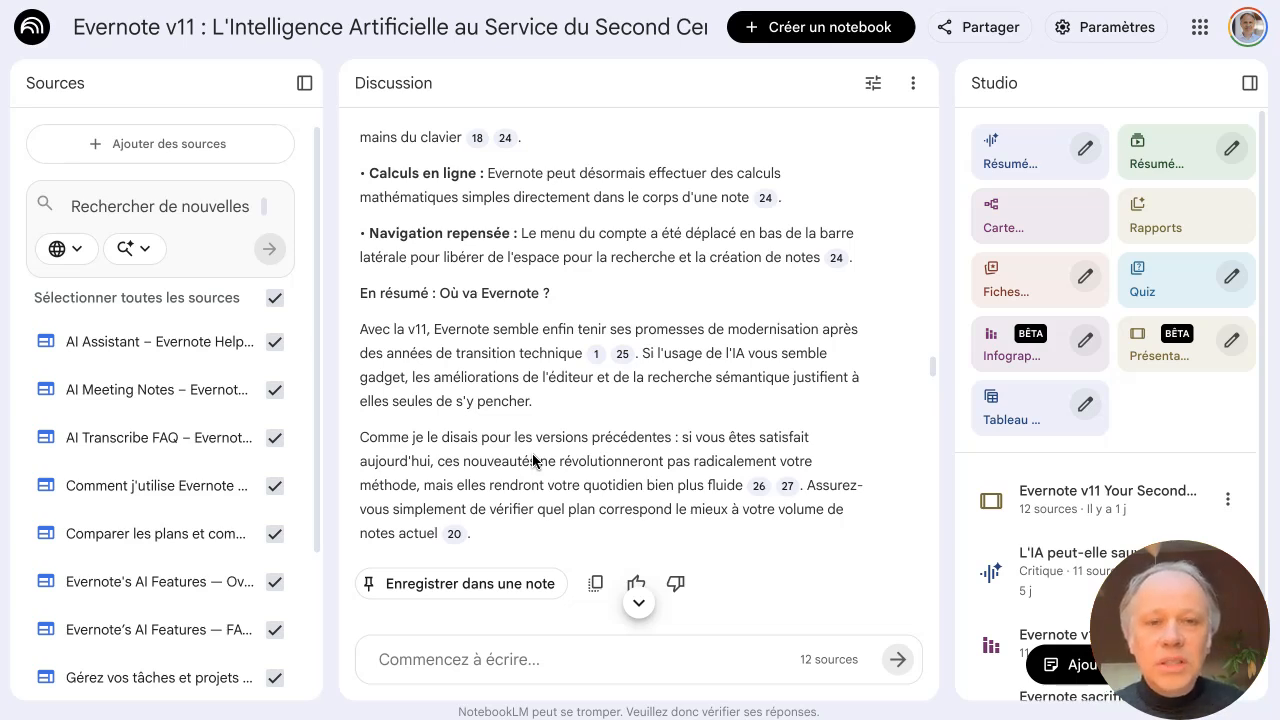
Step: Read the prompt requesting a slug, meta description and SEO keyword for the article, and review the proposals in its answer
scroll(532, 460, down, 4)
scroll(532, 459, down, 1)
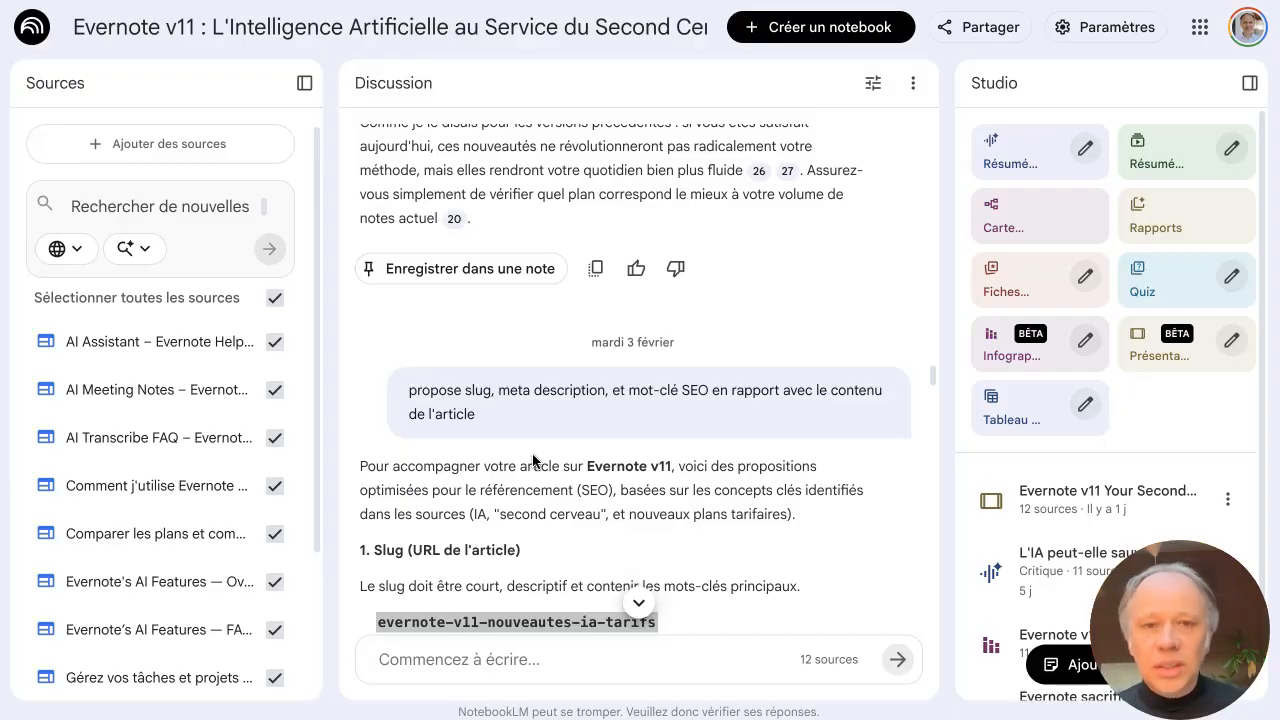
scroll(532, 460, down, 3)
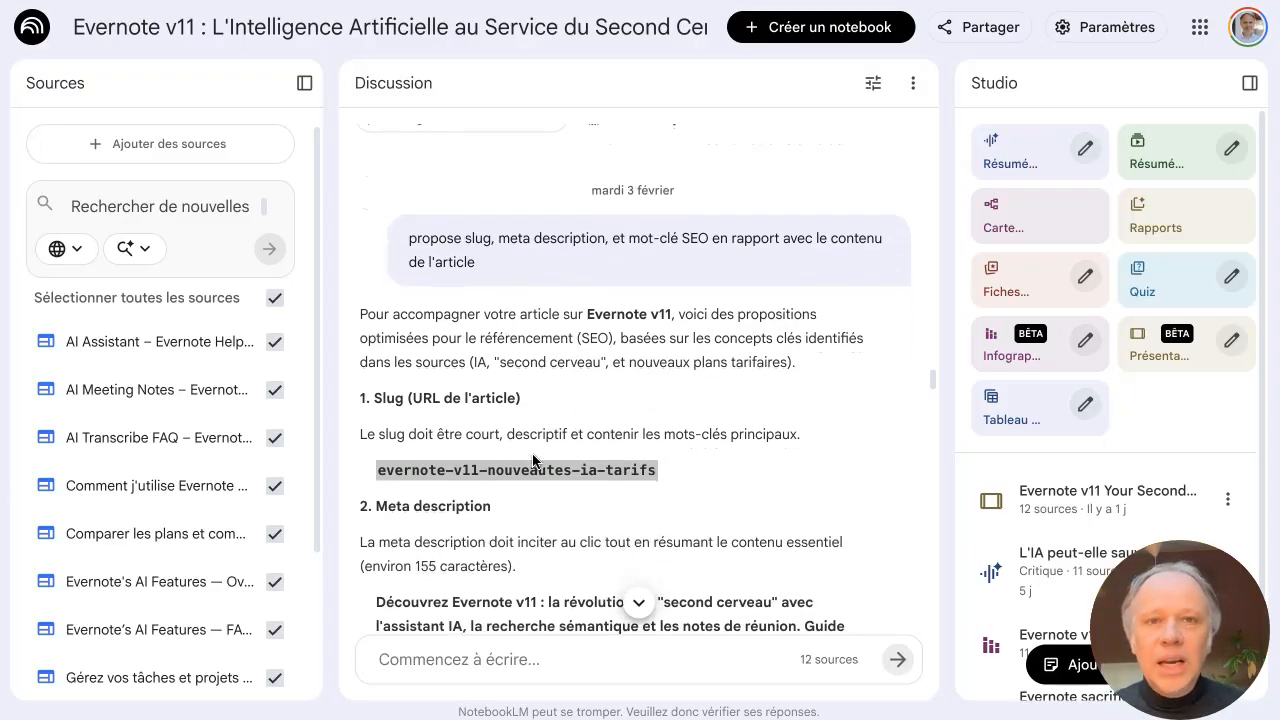
scroll(532, 460, down, 1)
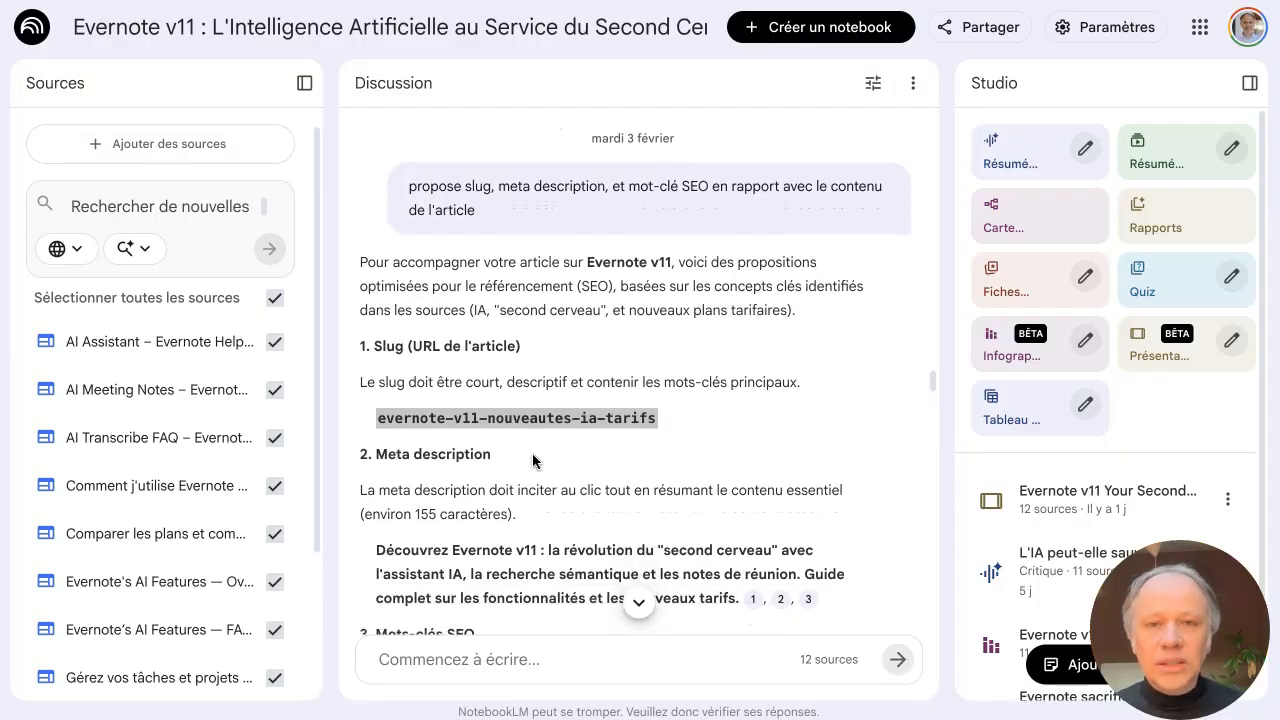
scroll(533, 456, down, 1)
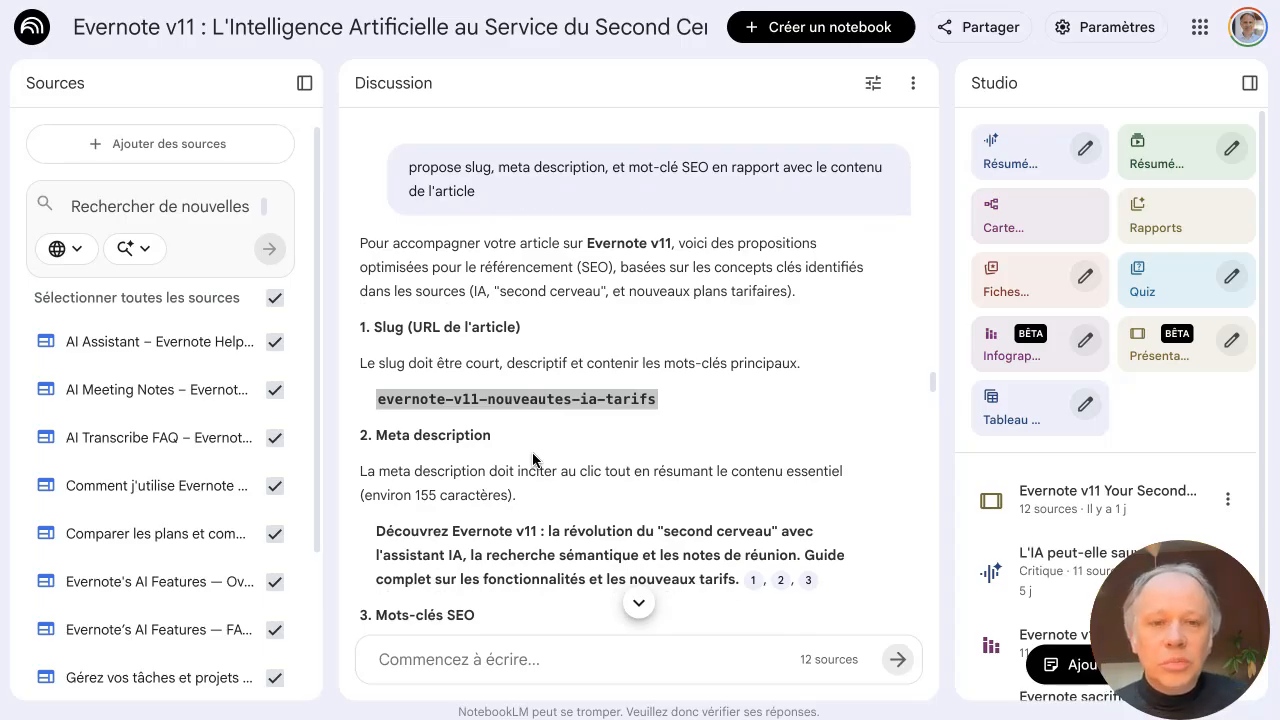
scroll(533, 458, down, 4)
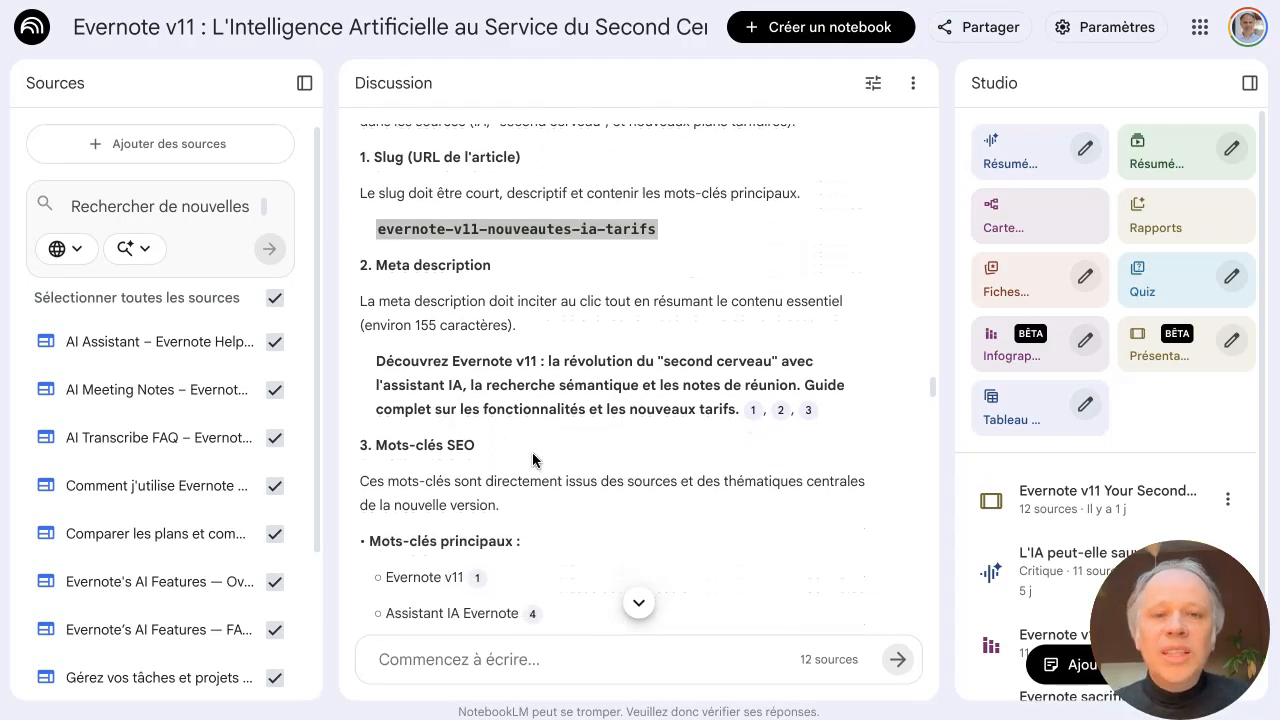
scroll(532, 452, down, 3)
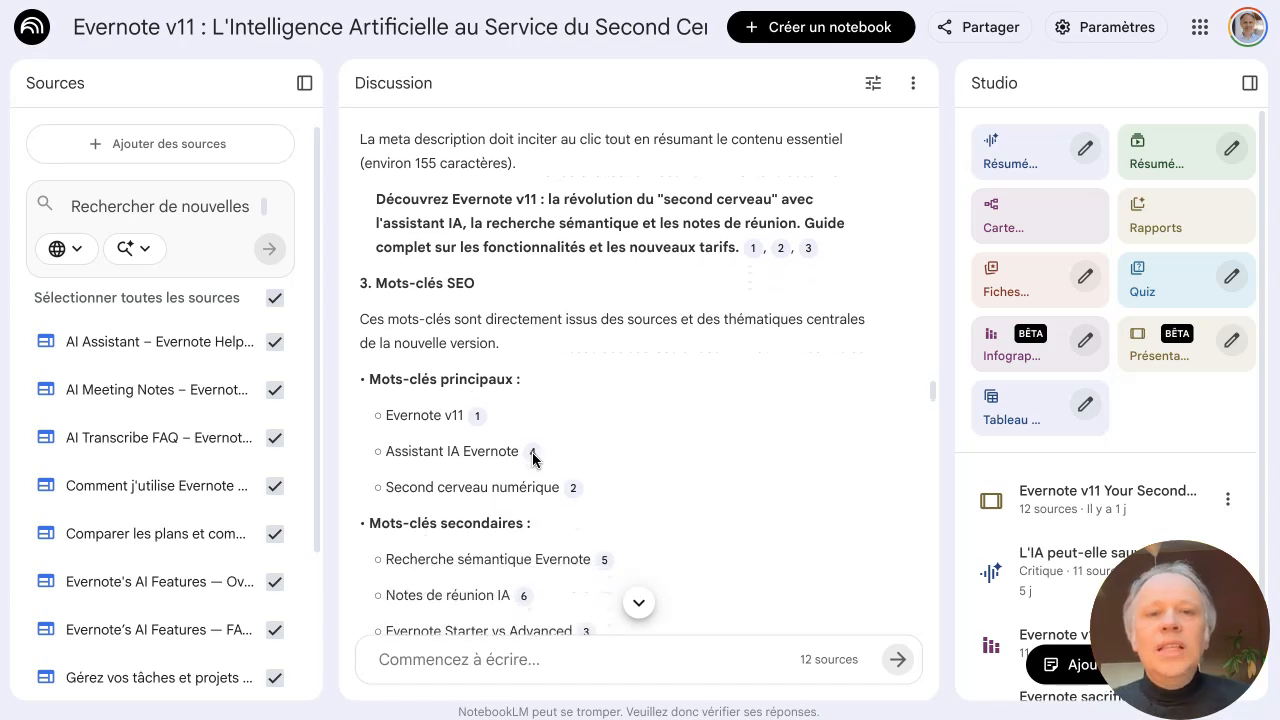
scroll(532, 452, down, 1)
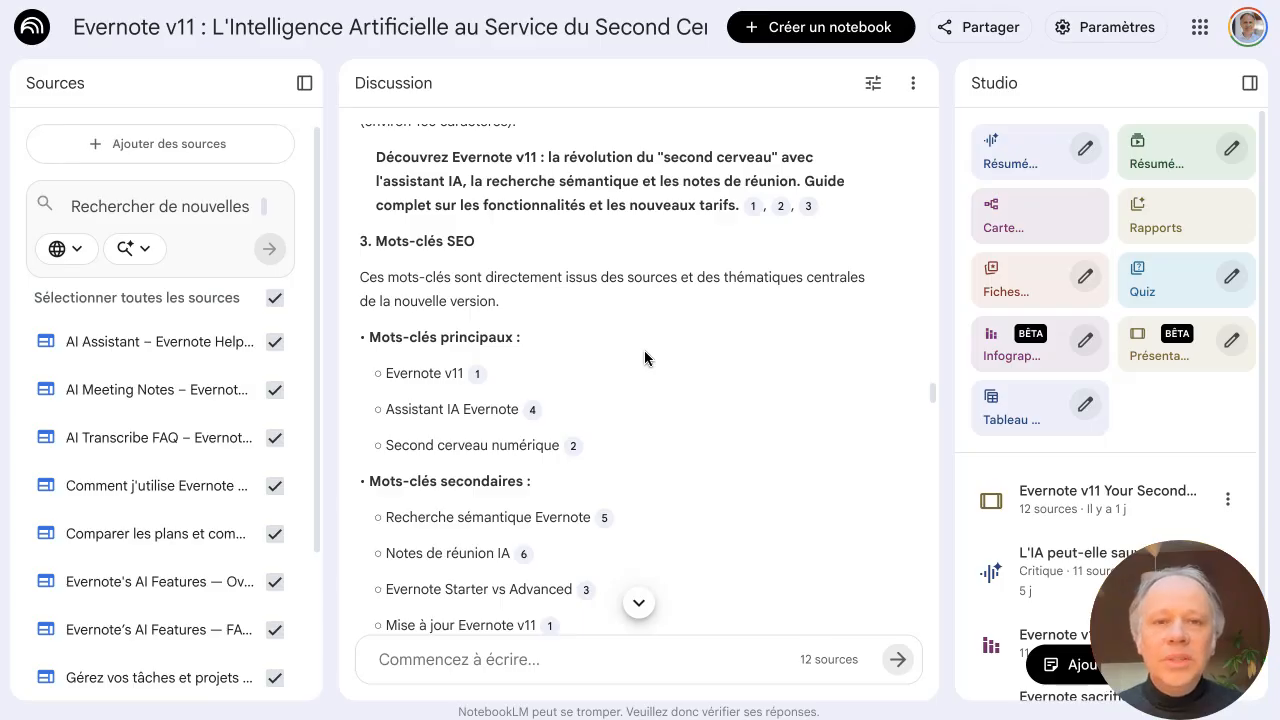
scroll(644, 354, down, 4)
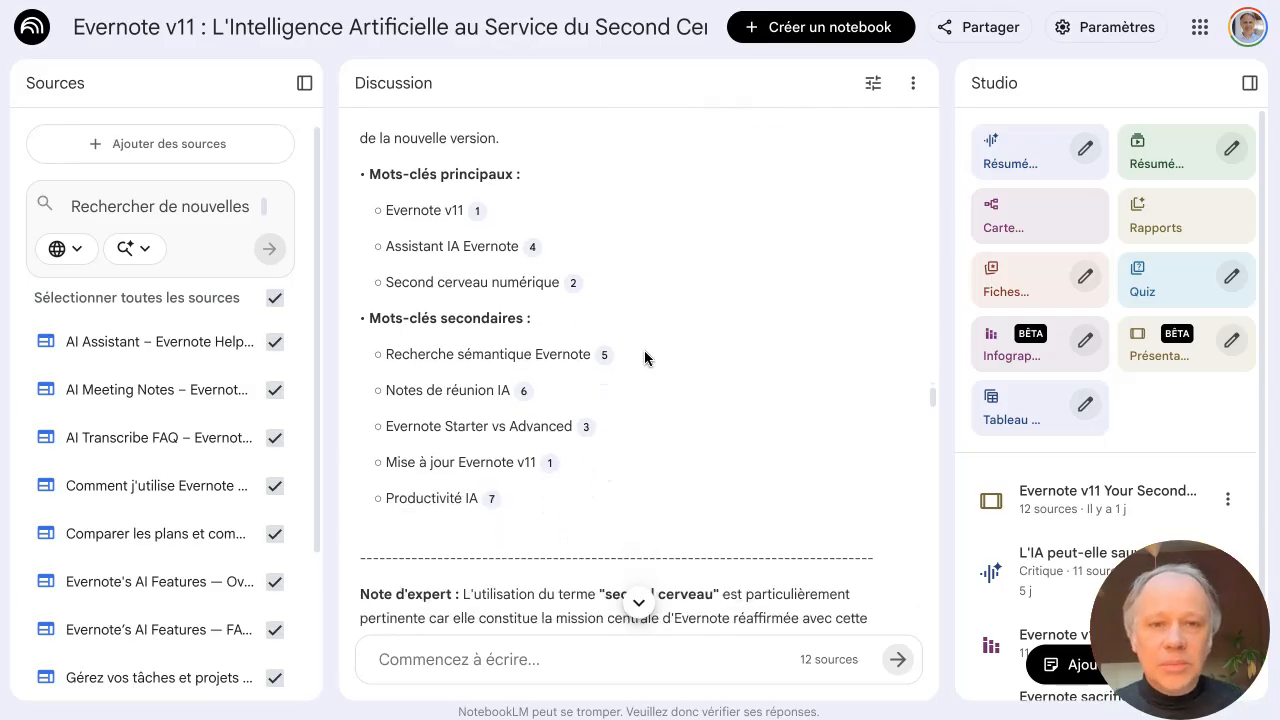
Step: Examine the prompt asking to revise the article with information and links from Evernote's help pages, and skim the enriched version
scroll(644, 358, down, 9)
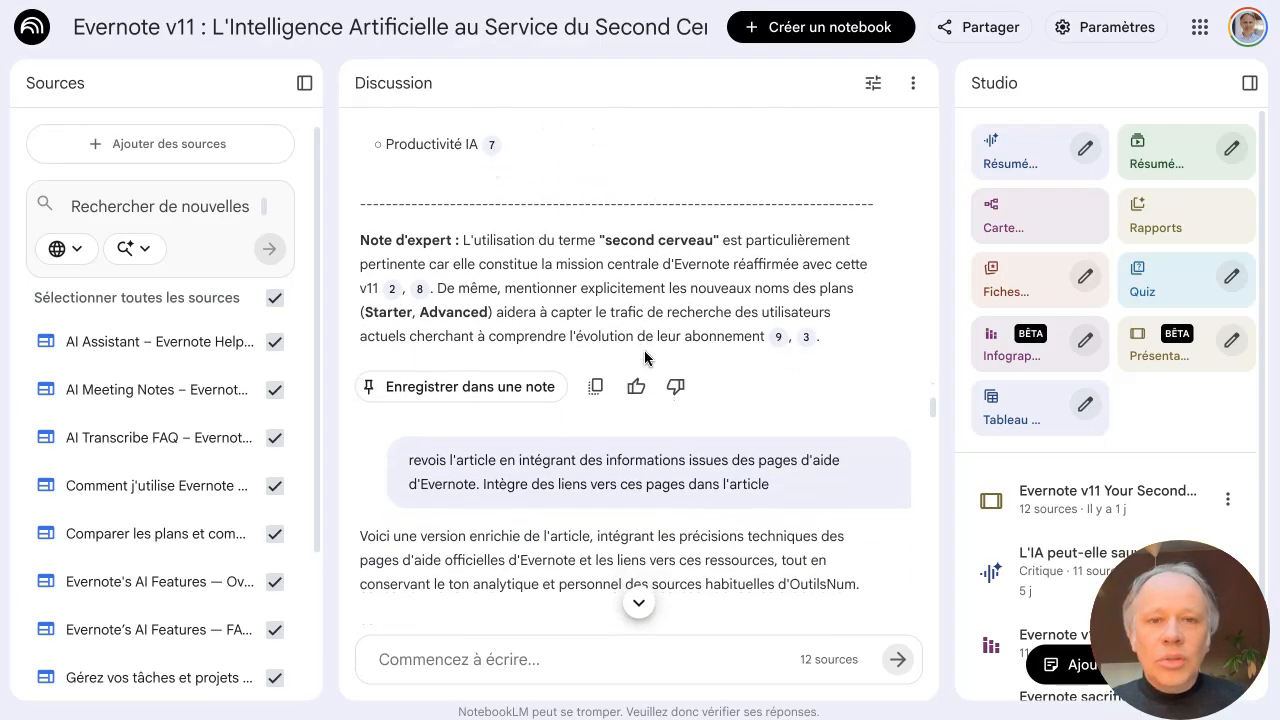
scroll(644, 358, down, 3)
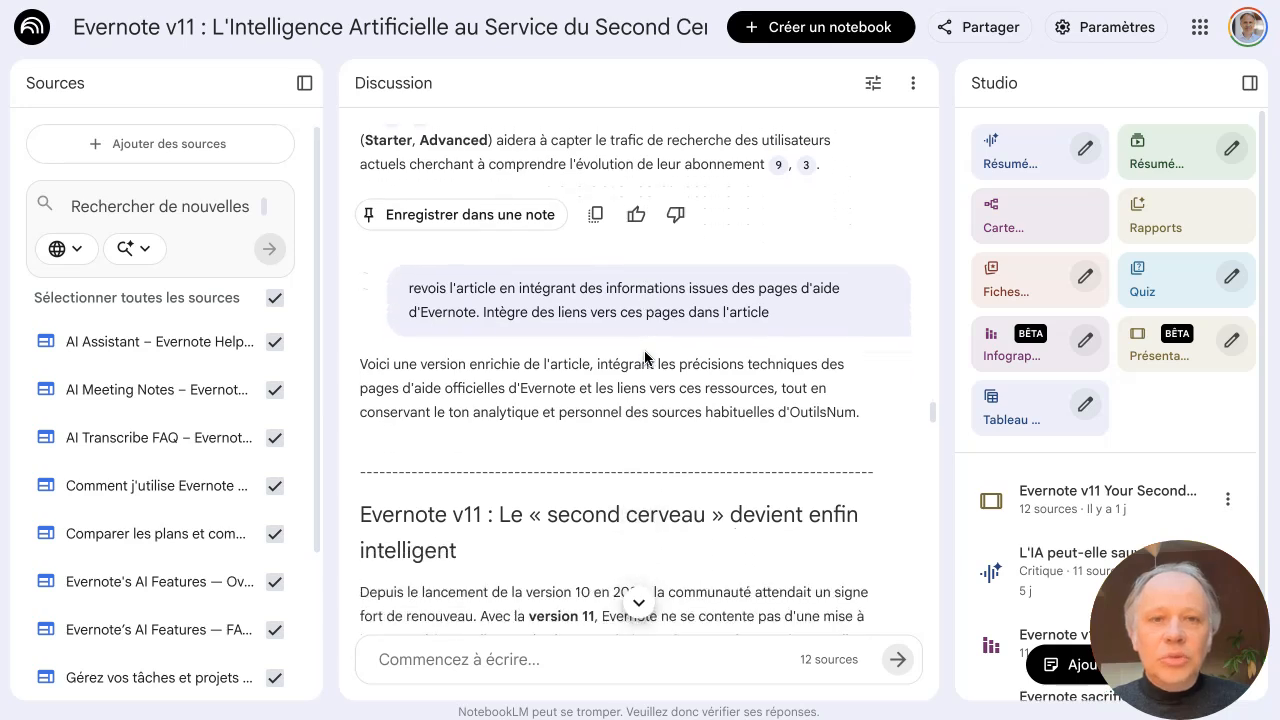
scroll(644, 358, down, 1)
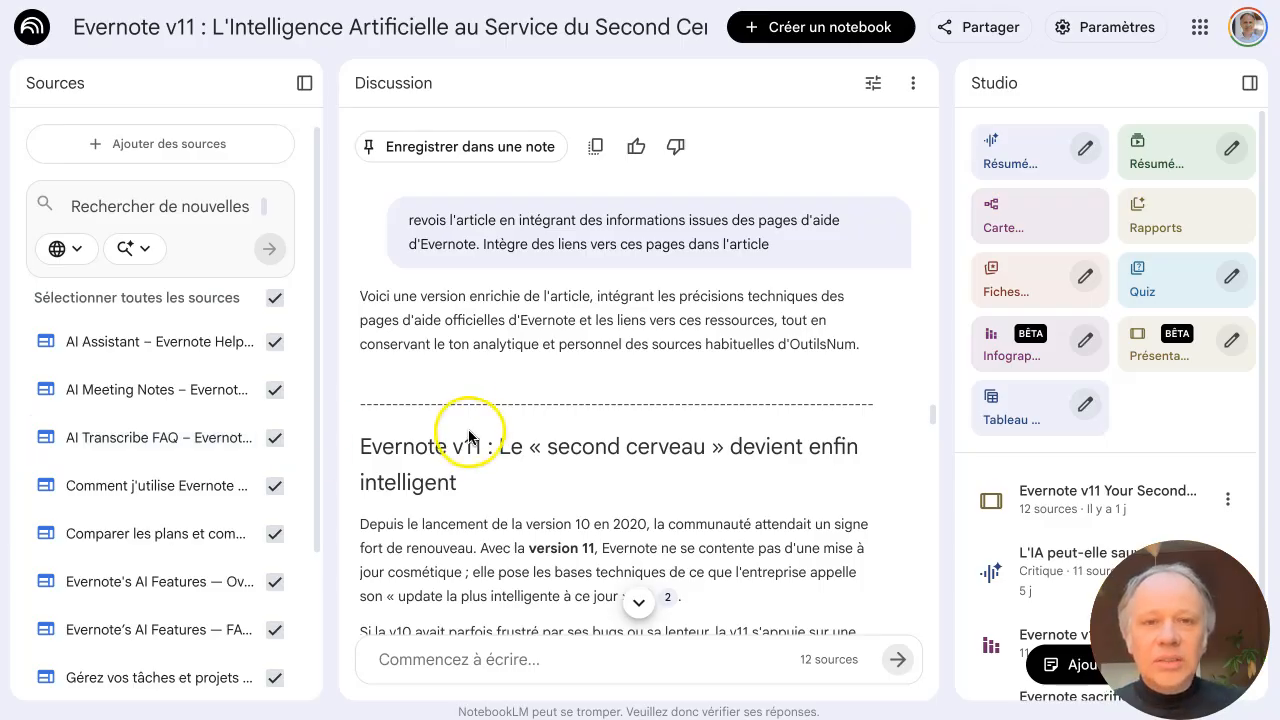
scroll(478, 433, down, 3)
scroll(478, 433, down, 10)
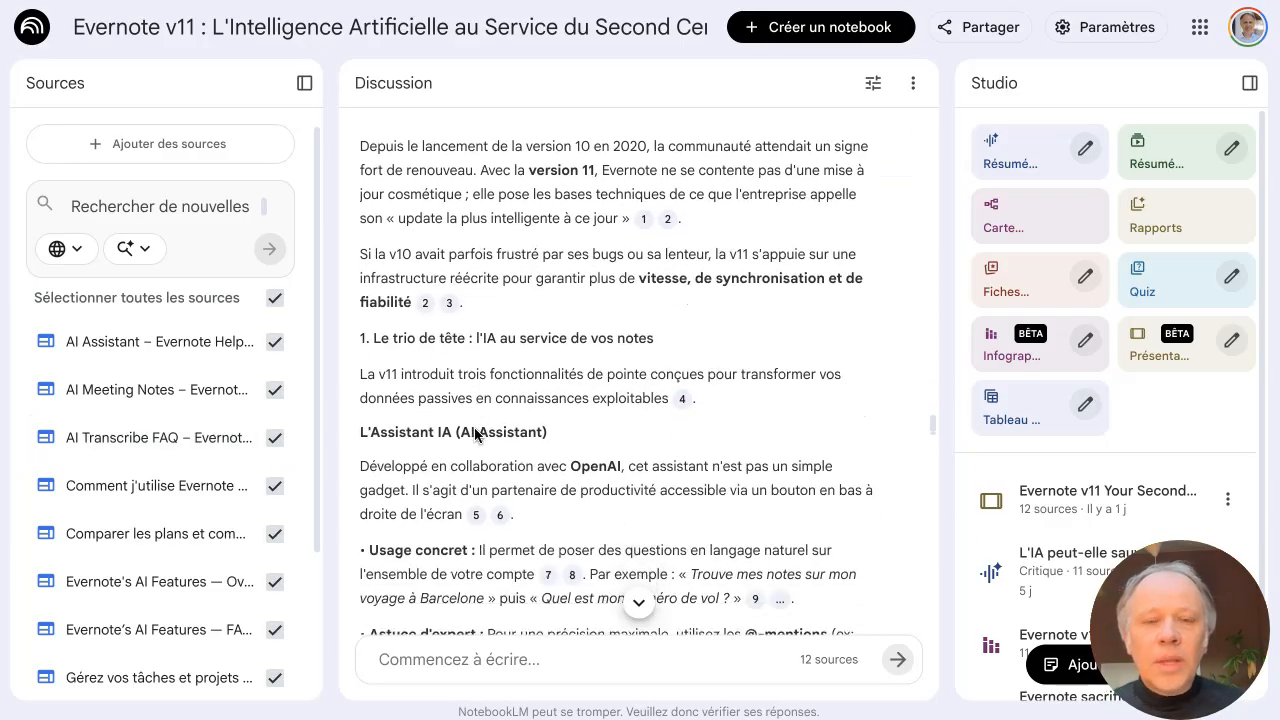
scroll(475, 433, down, 10)
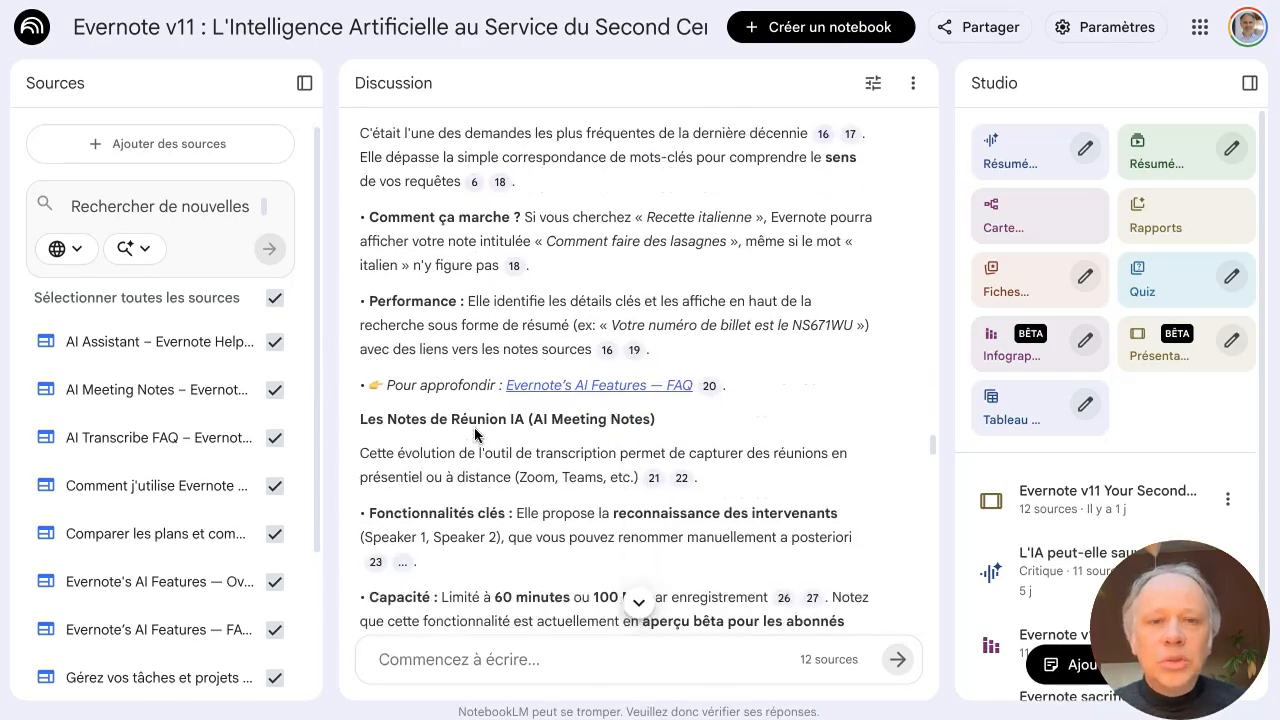
scroll(475, 433, down, 10)
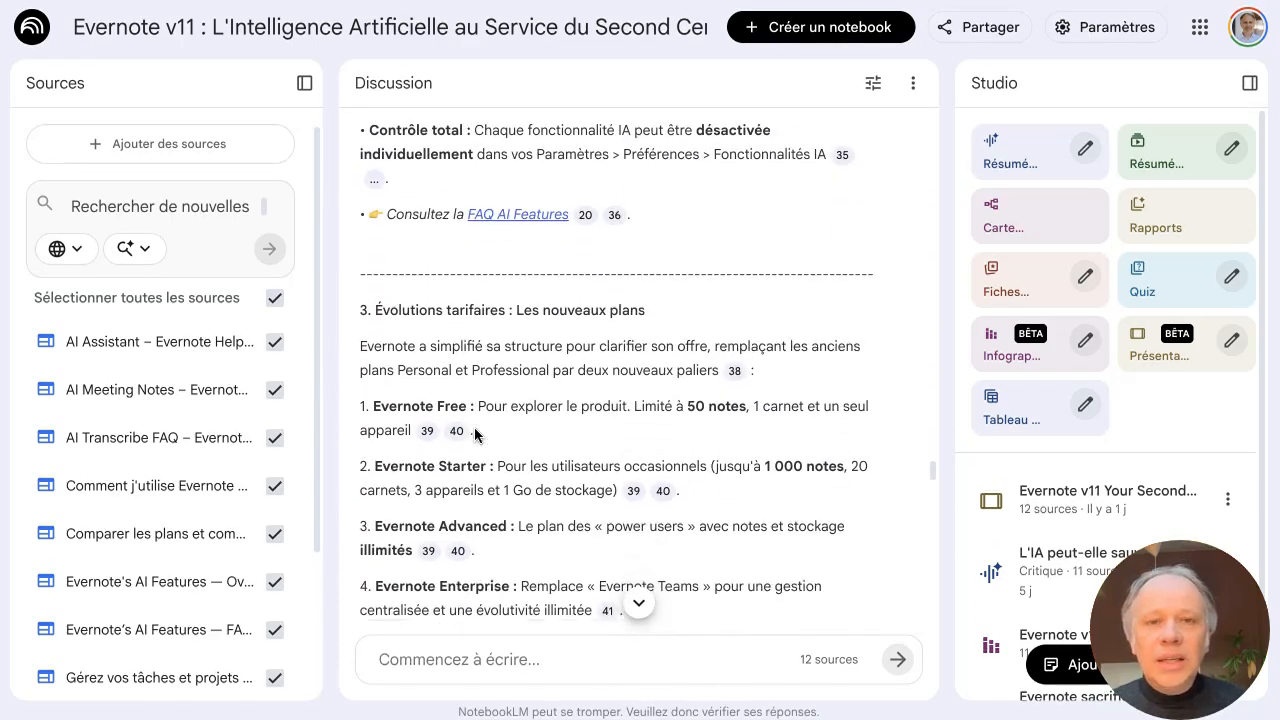
Step: Read the prompt asking for 5 semantic search use cases in an SME context and the start of its answer
scroll(475, 433, down, 10)
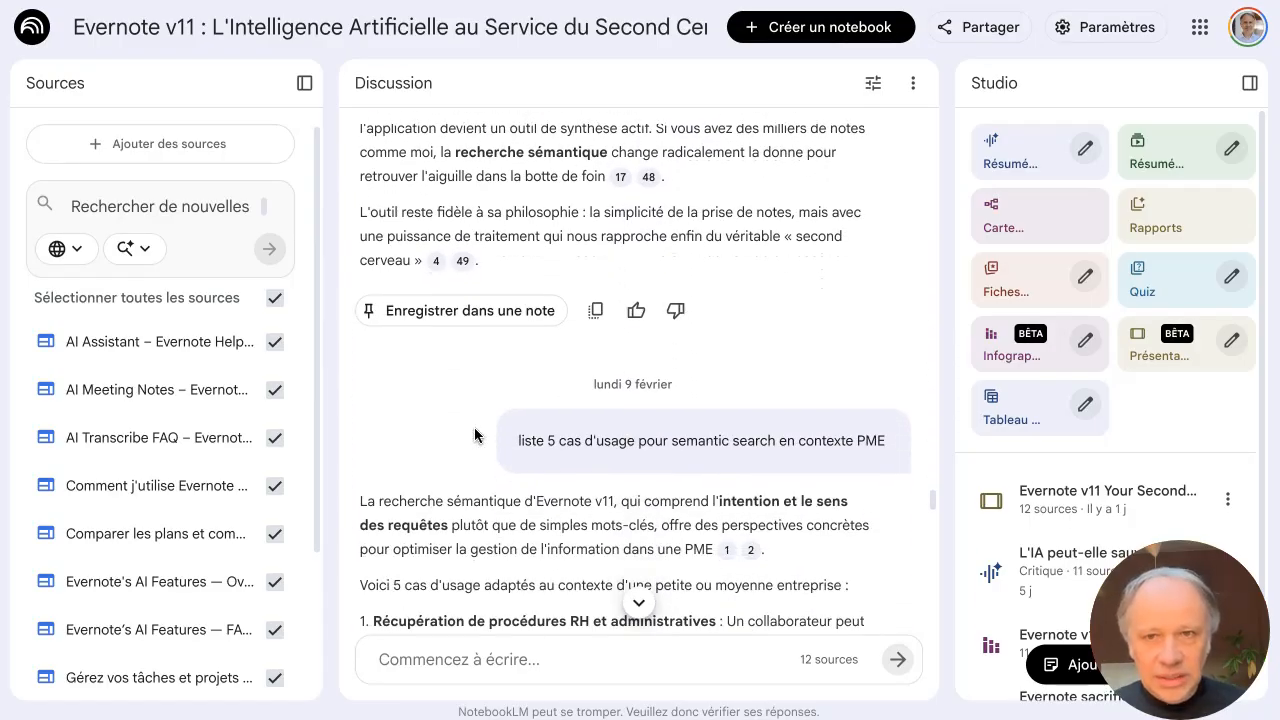
scroll(475, 433, down, 4)
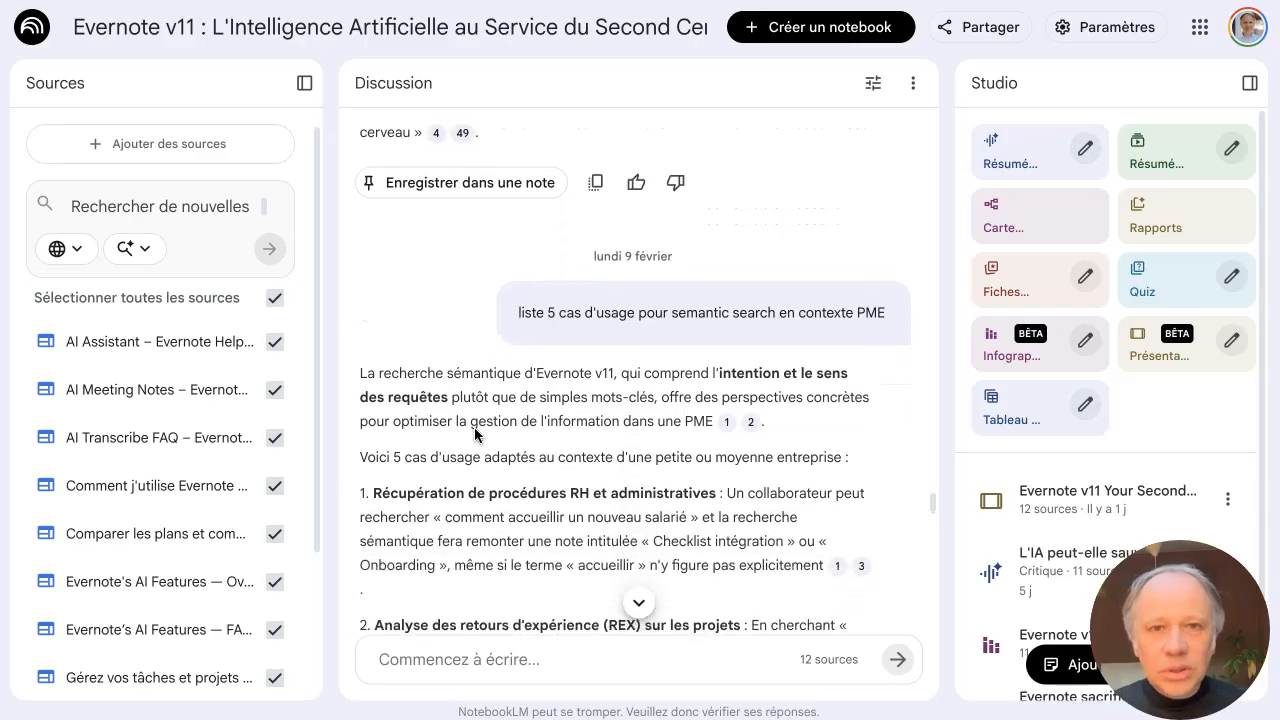
scroll(475, 434, down, 1)
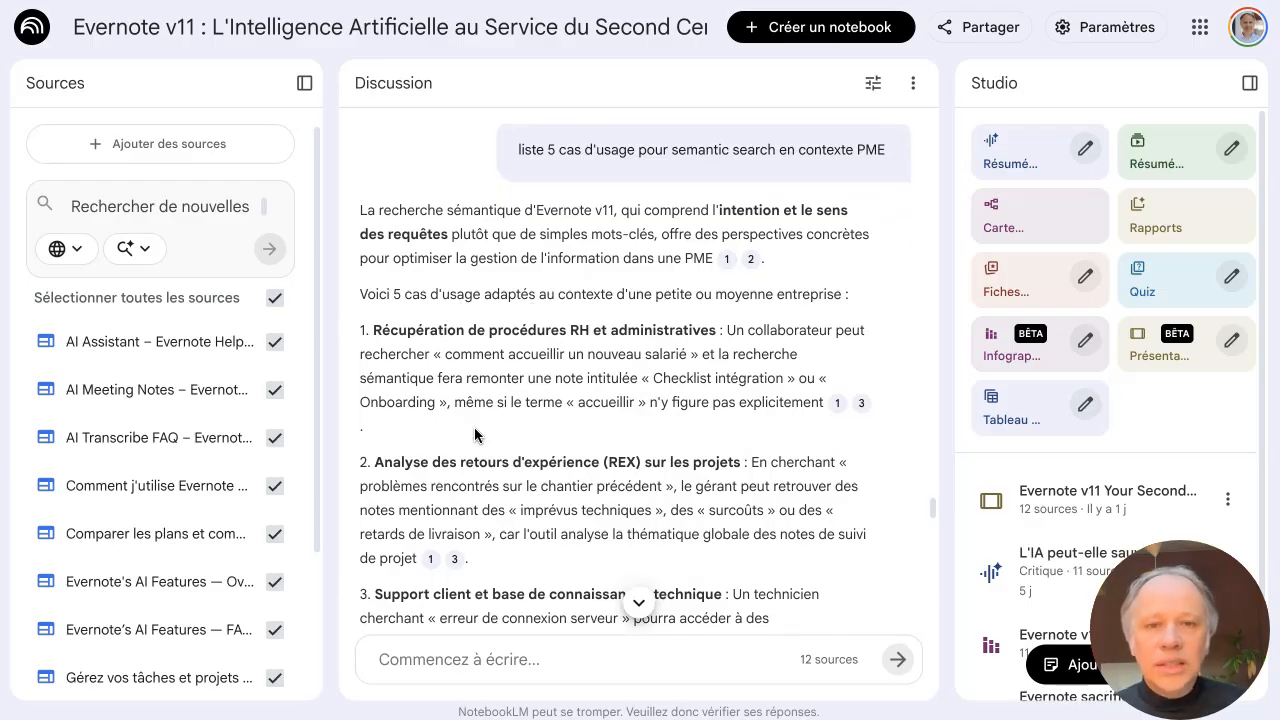
scroll(475, 434, down, 1)
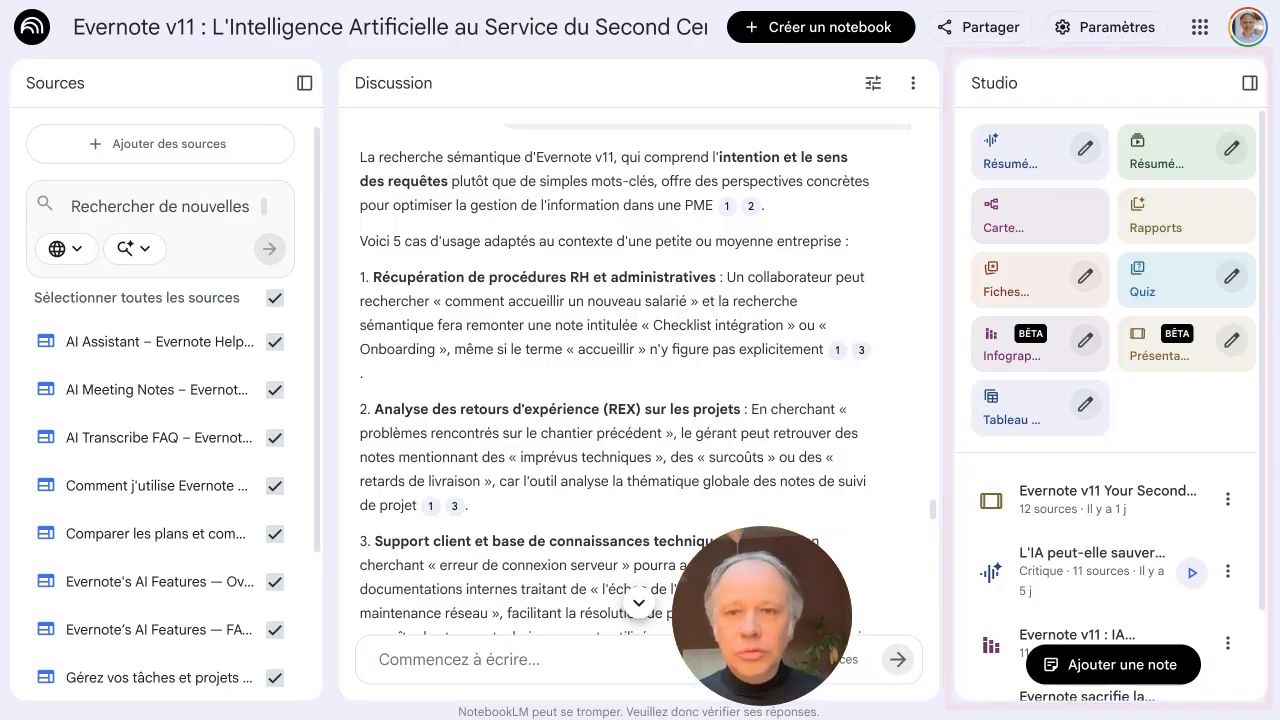
Step: Display the custom prompt behind the audio critique "L'IA peut-elle sauver...", read it, and close it
click(1230, 571)
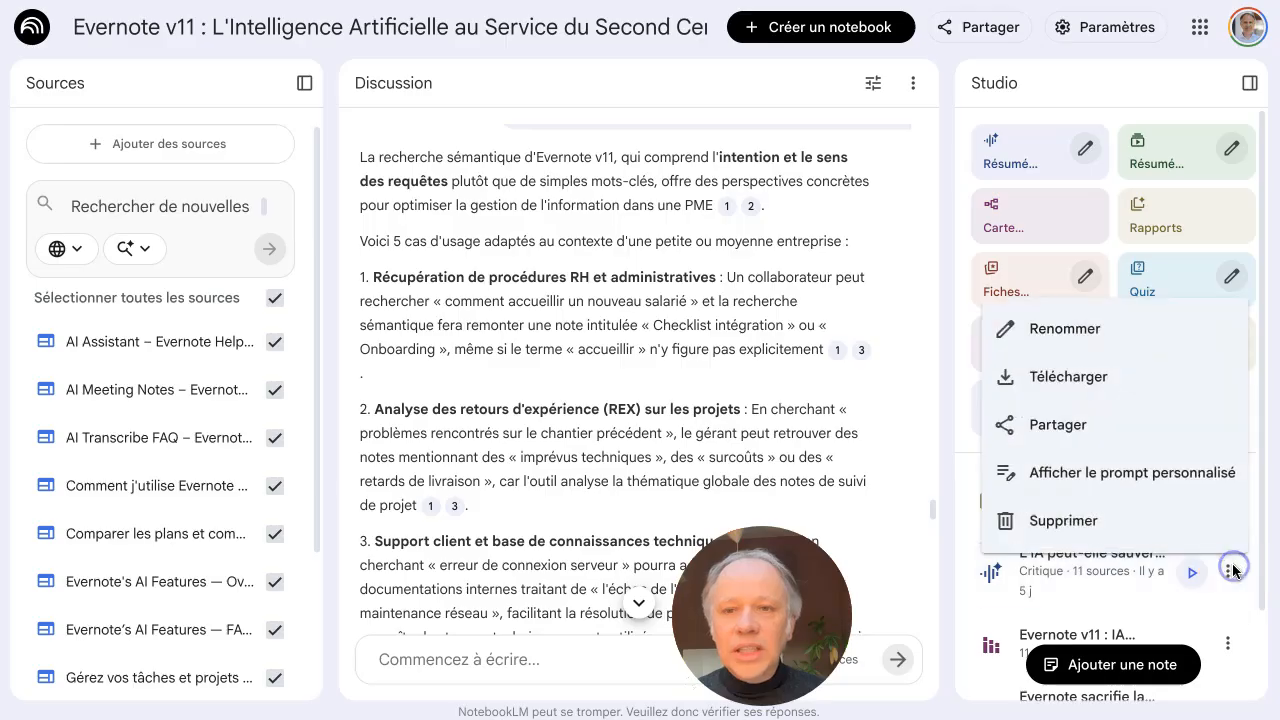
click(1160, 483)
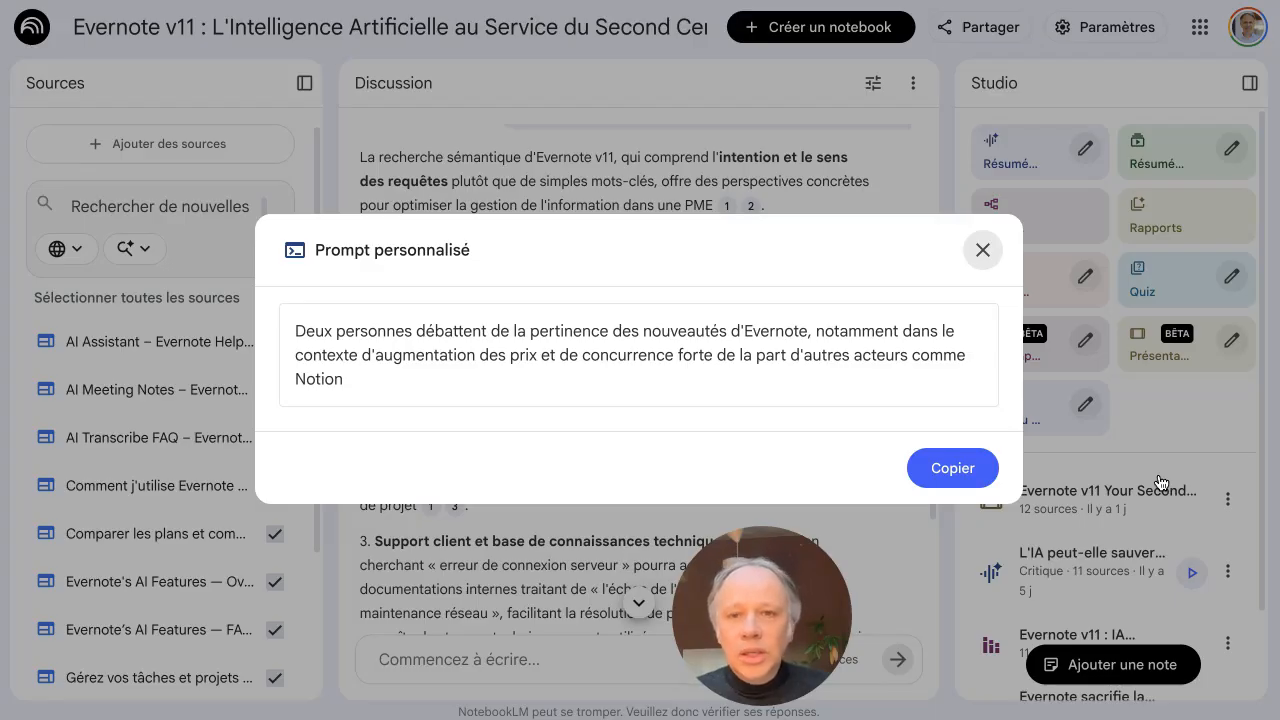
click(984, 251)
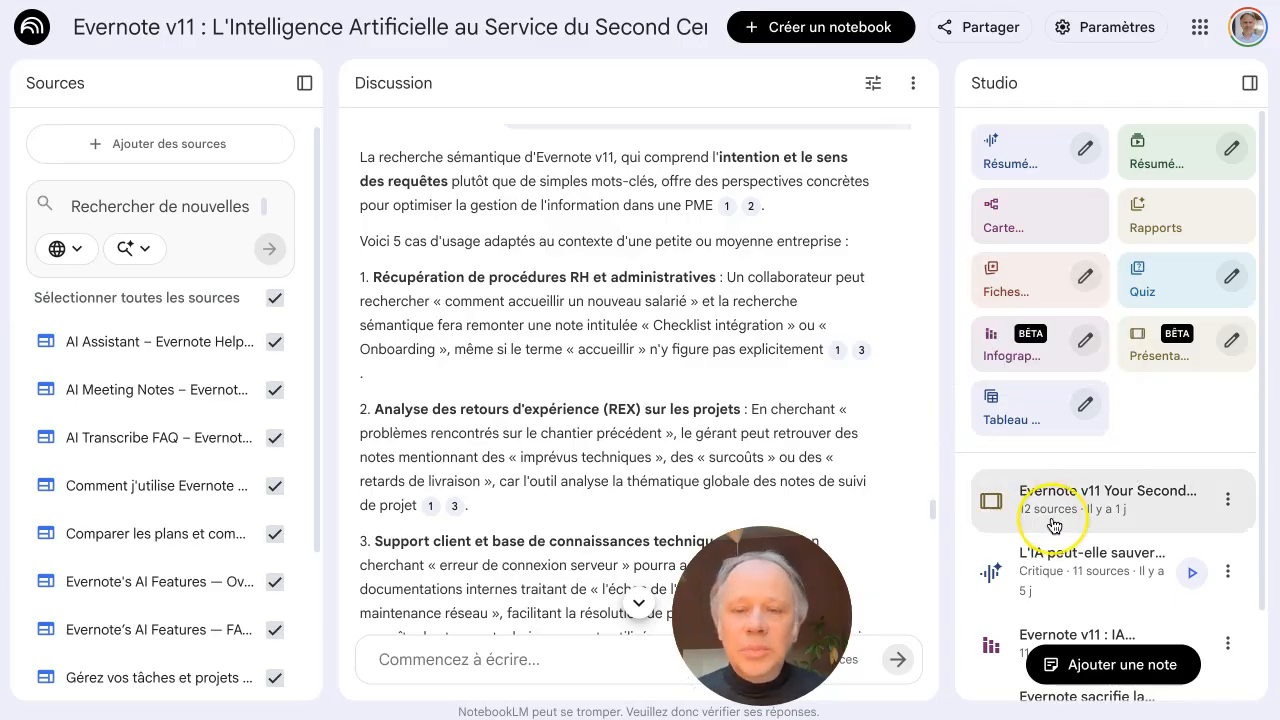
Step: Open the infographic "Evernote v11 : IA Productivité", examine its content, and close it
scroll(1055, 525, down, 1)
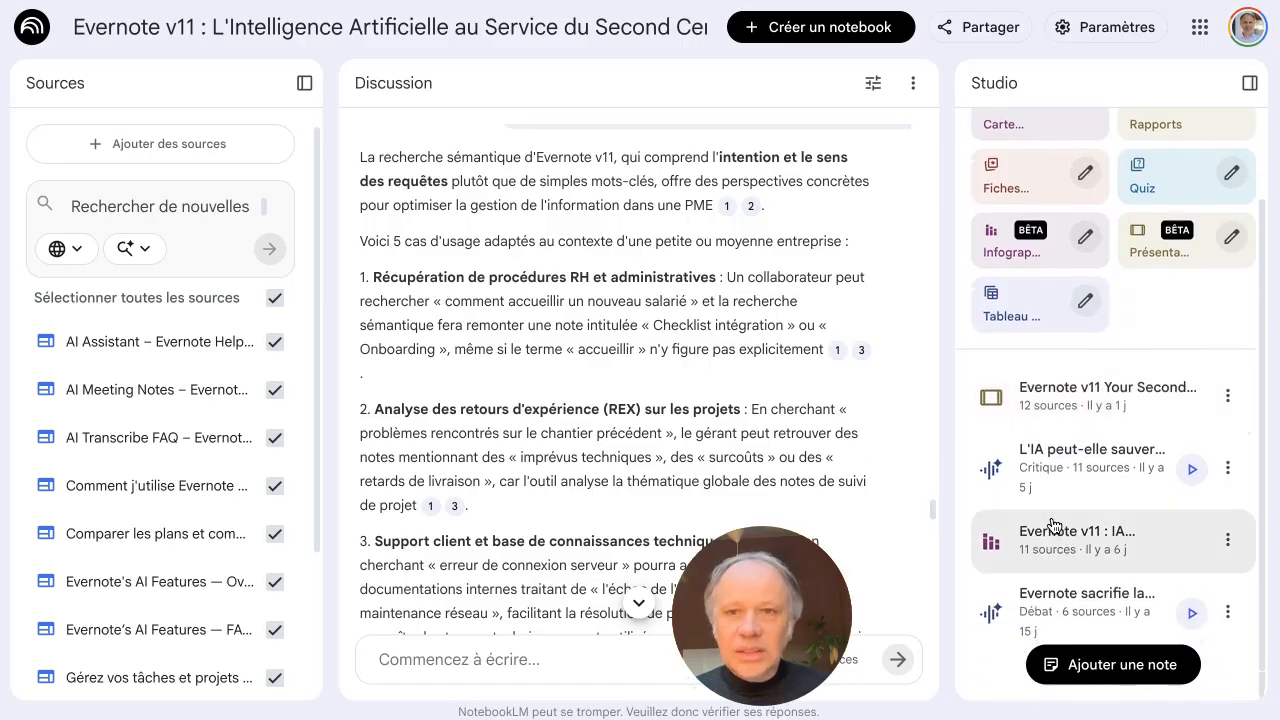
click(1062, 527)
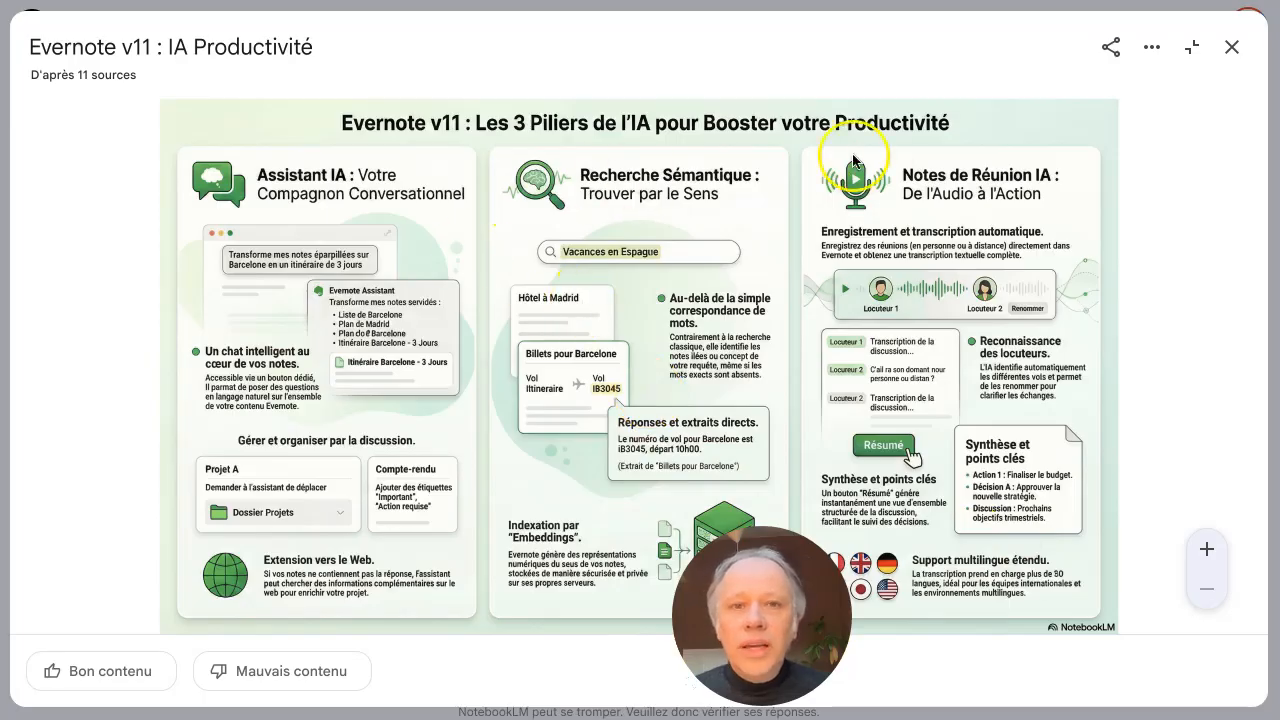
click(1233, 50)
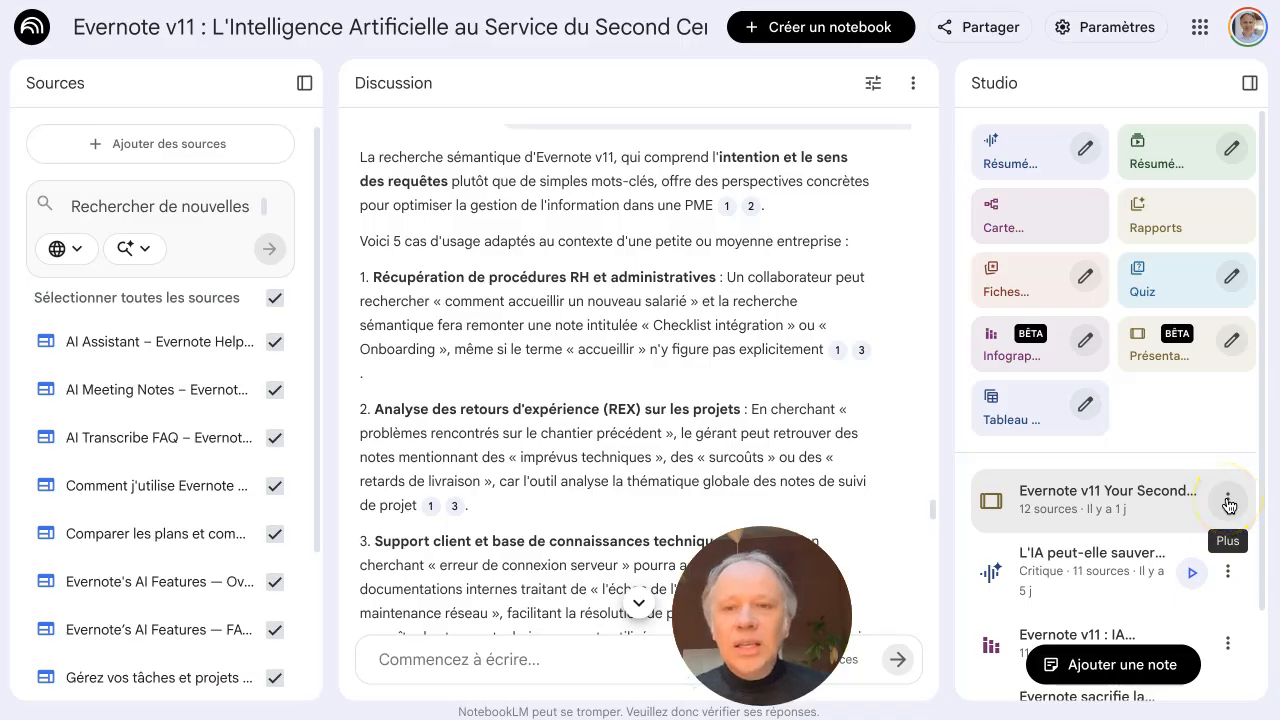
Step: Open the presentation "Evernote v11 Your Second Brain Becomes Intelligent" in the expanded viewer and read its custom prompt
click(1138, 500)
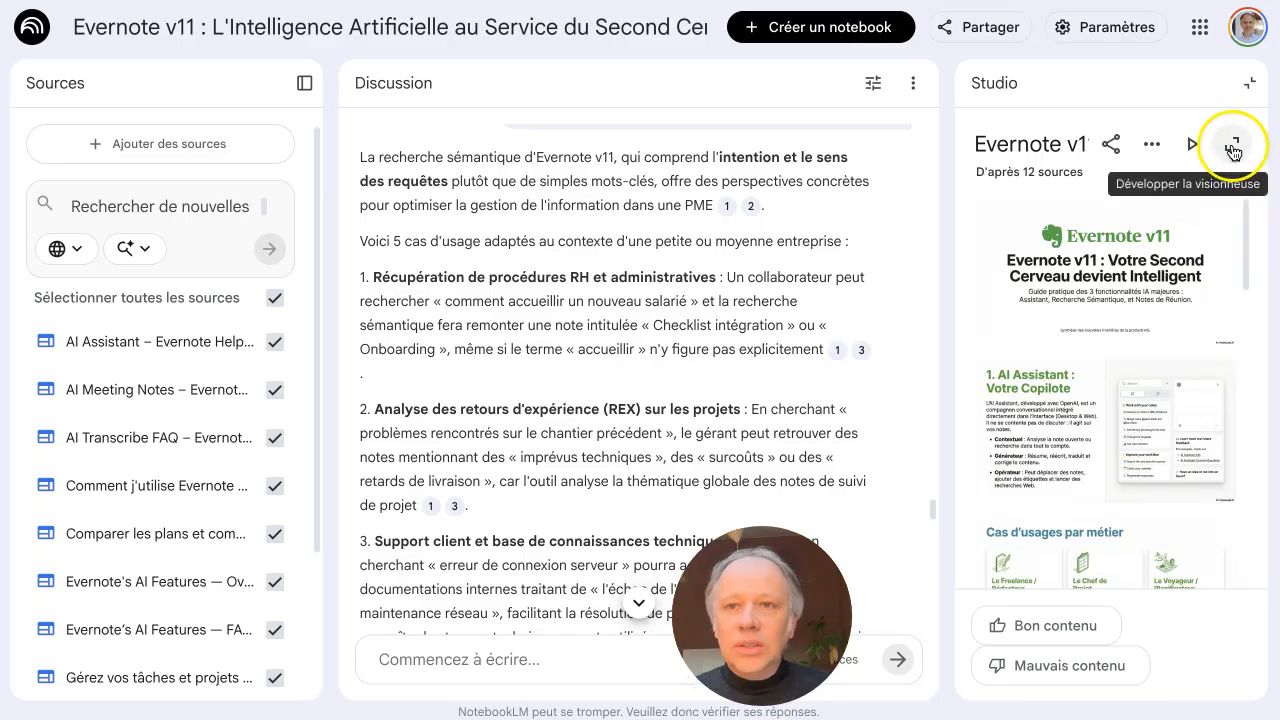
click(1233, 148)
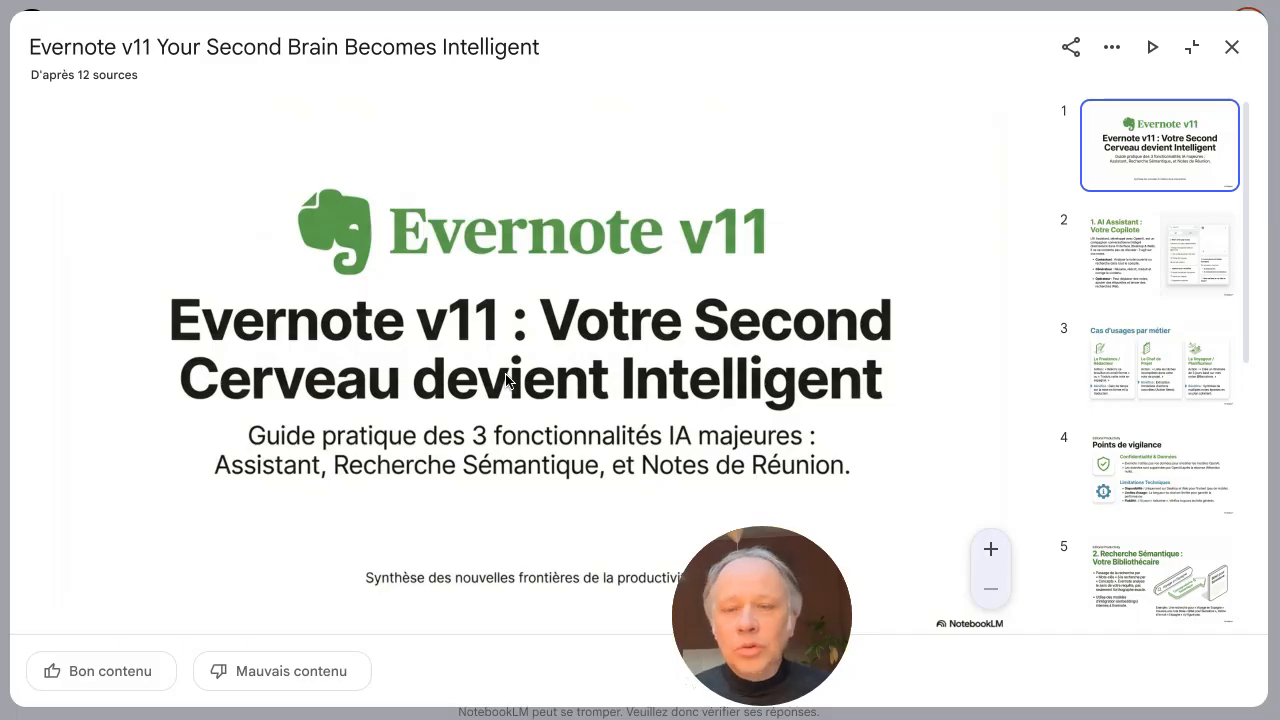
click(1110, 48)
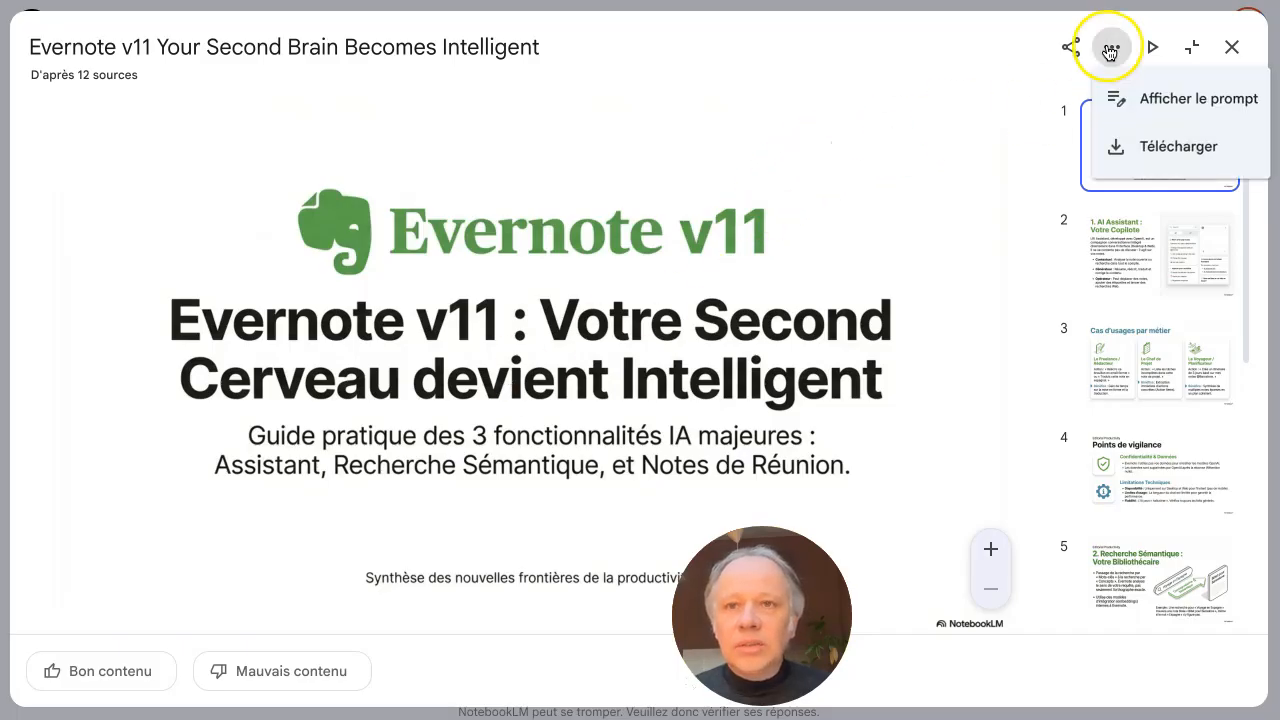
click(1142, 96)
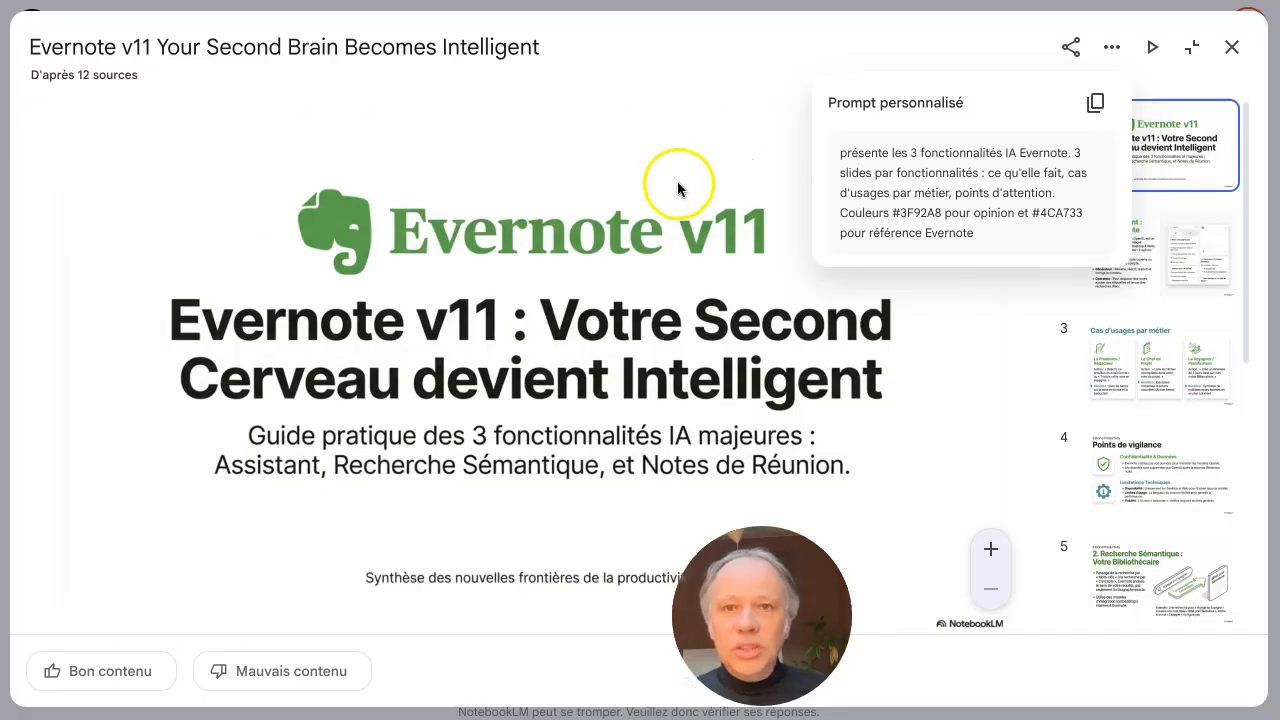
click(542, 261)
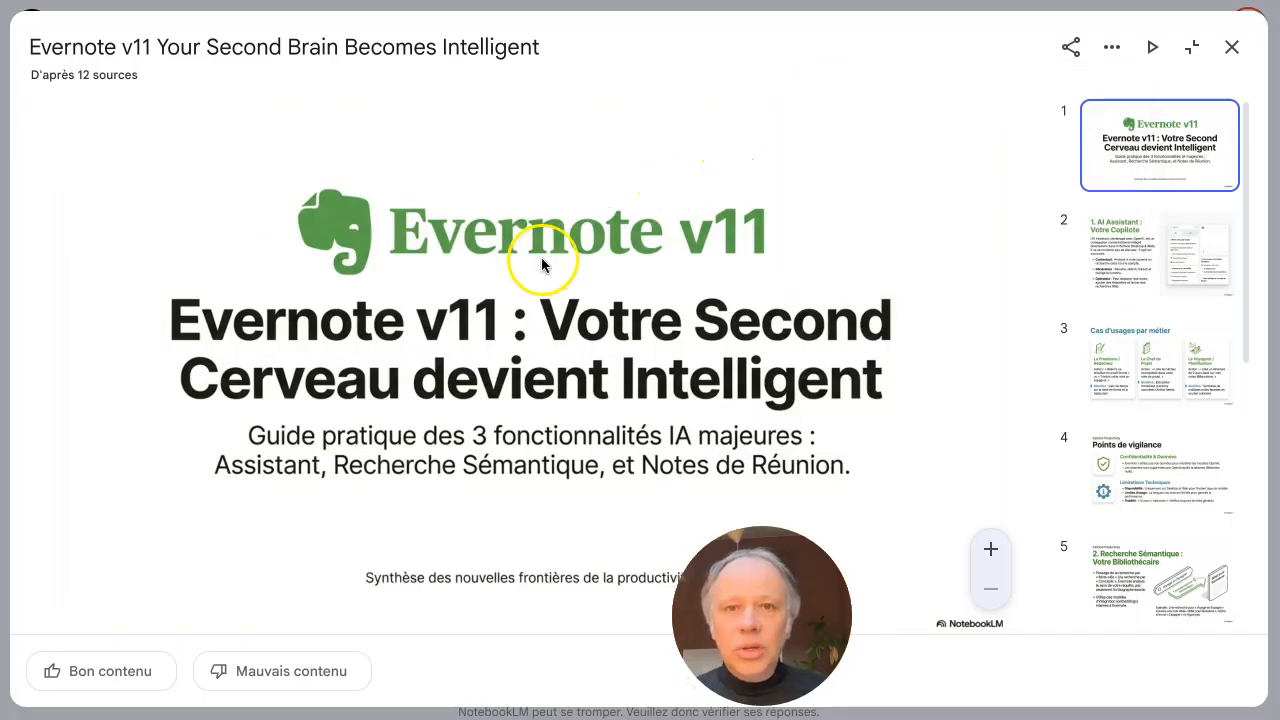
Step: Go through the presentation's slides from 2 to 10, then close the viewer
click(1130, 270)
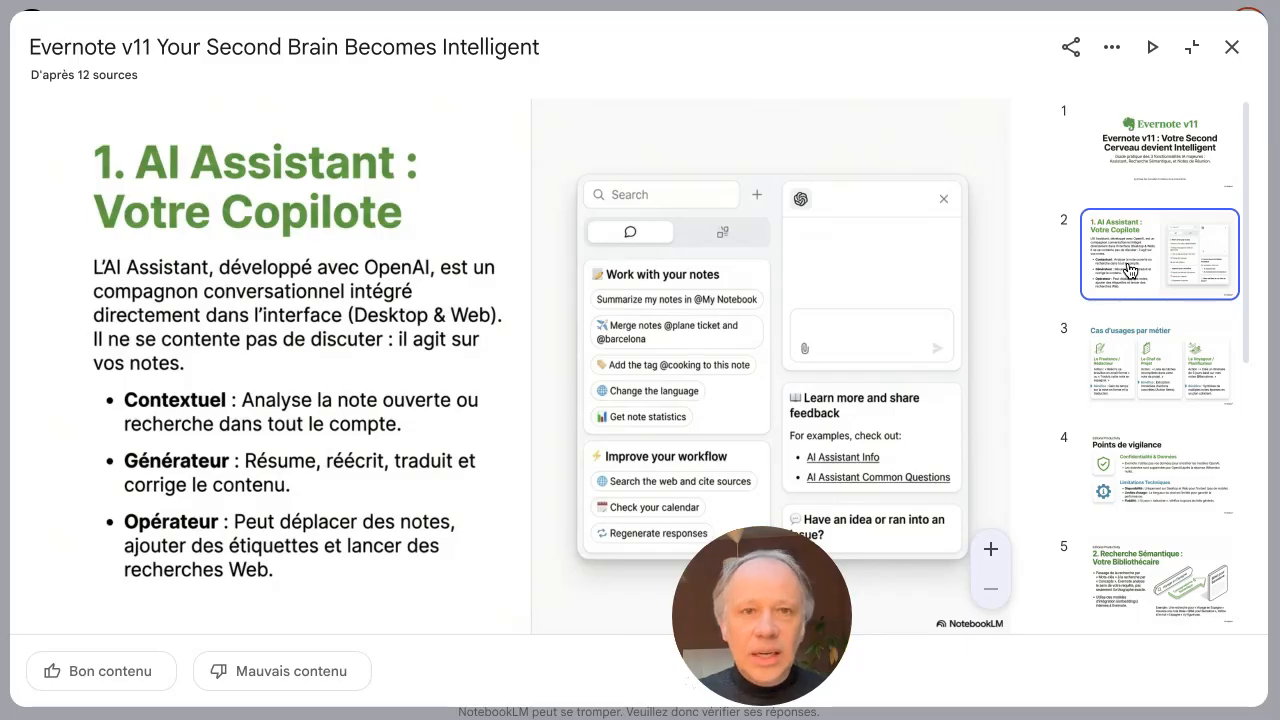
key(Right)
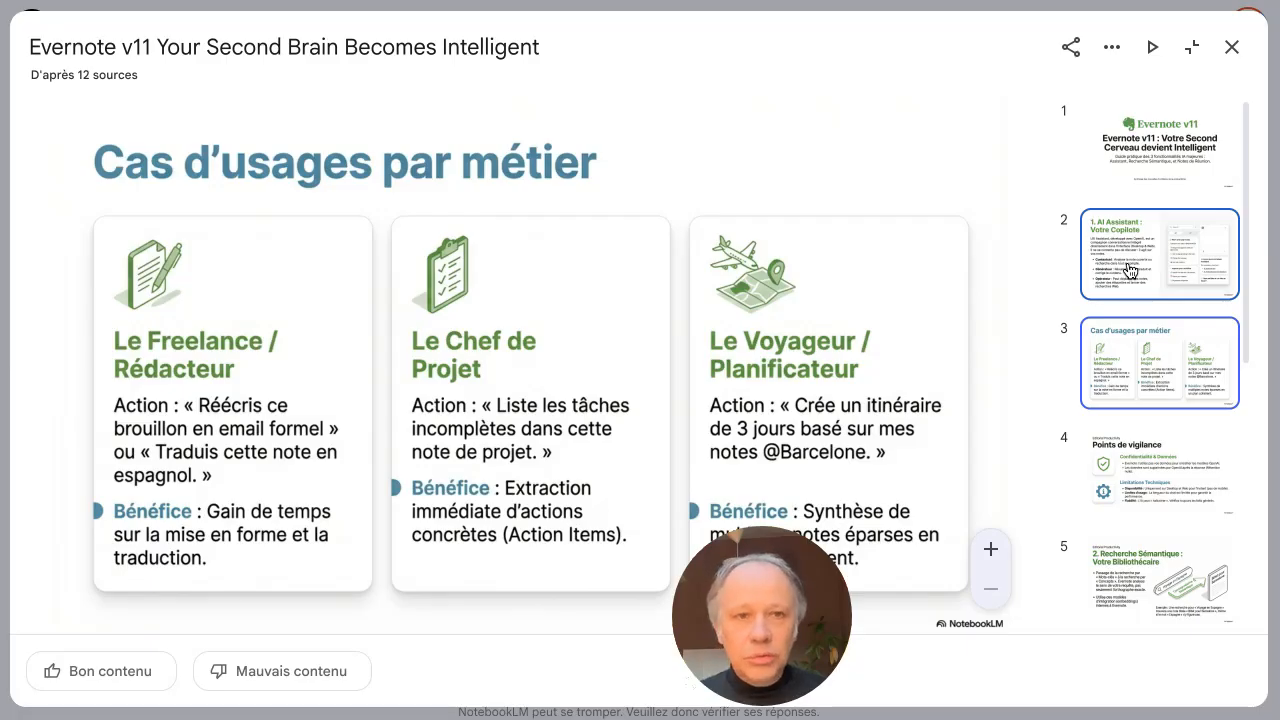
key(Right)
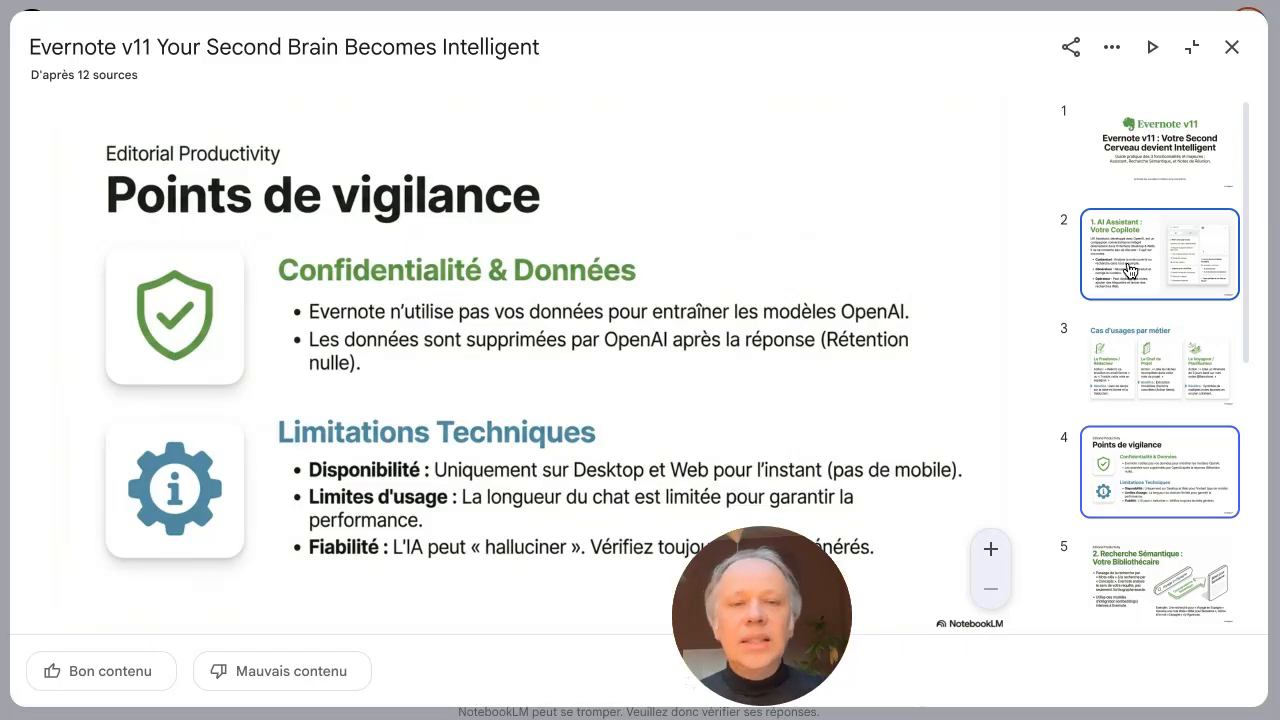
key(Right)
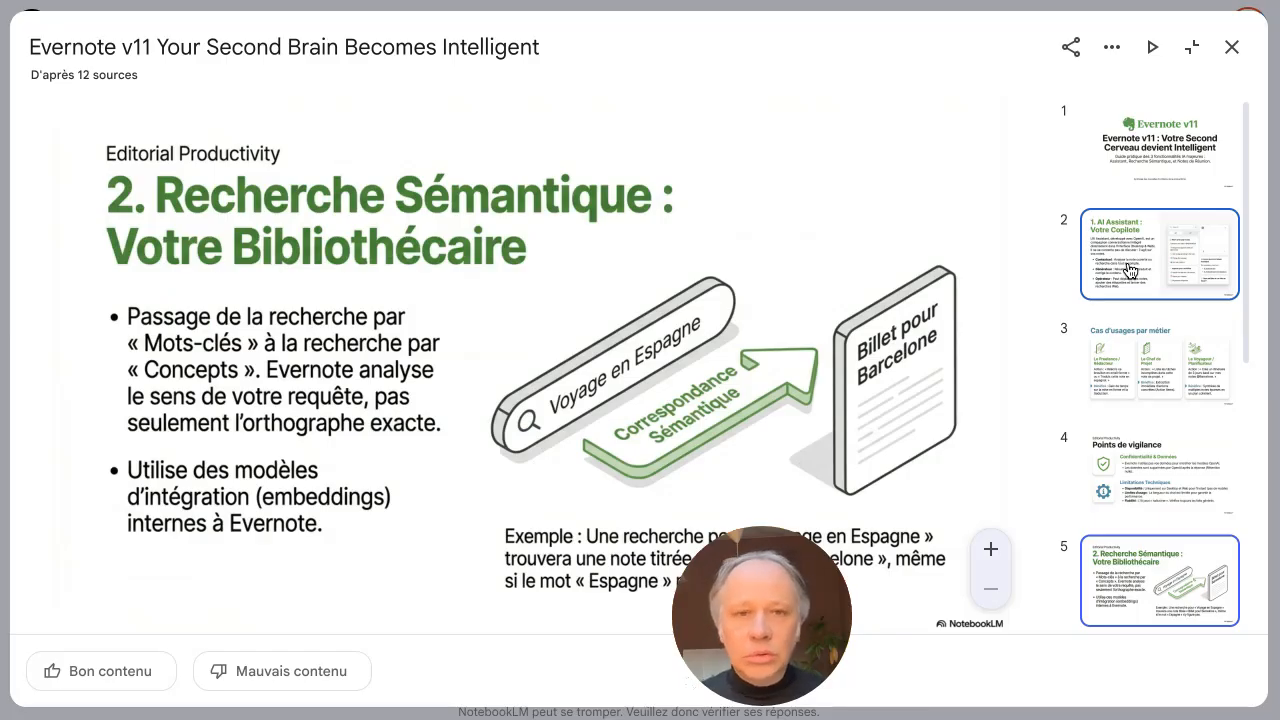
key(Right)
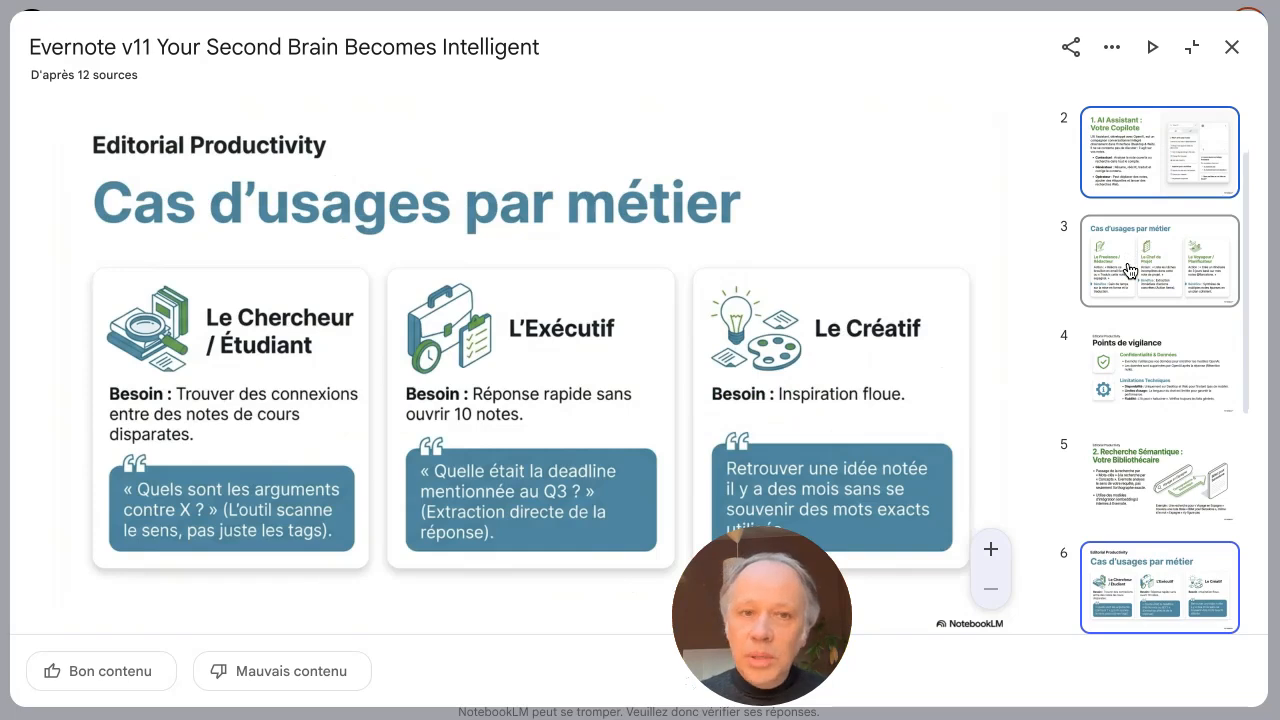
key(Right)
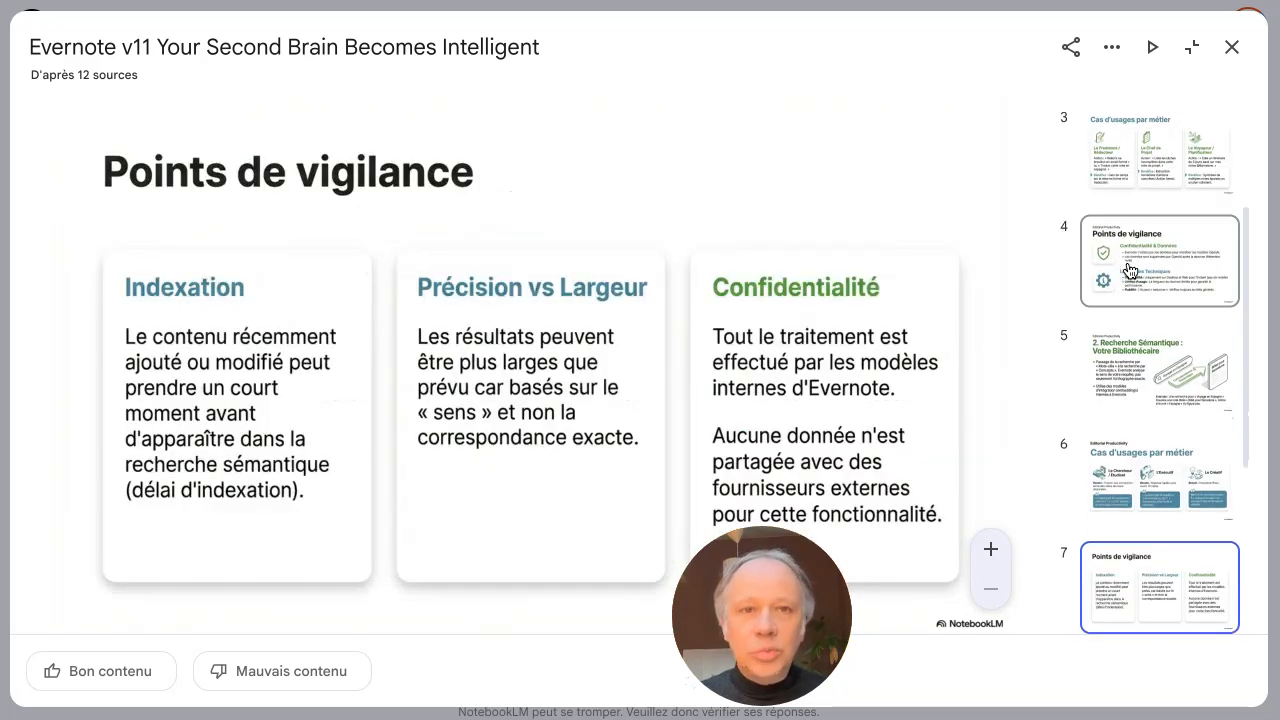
key(Right)
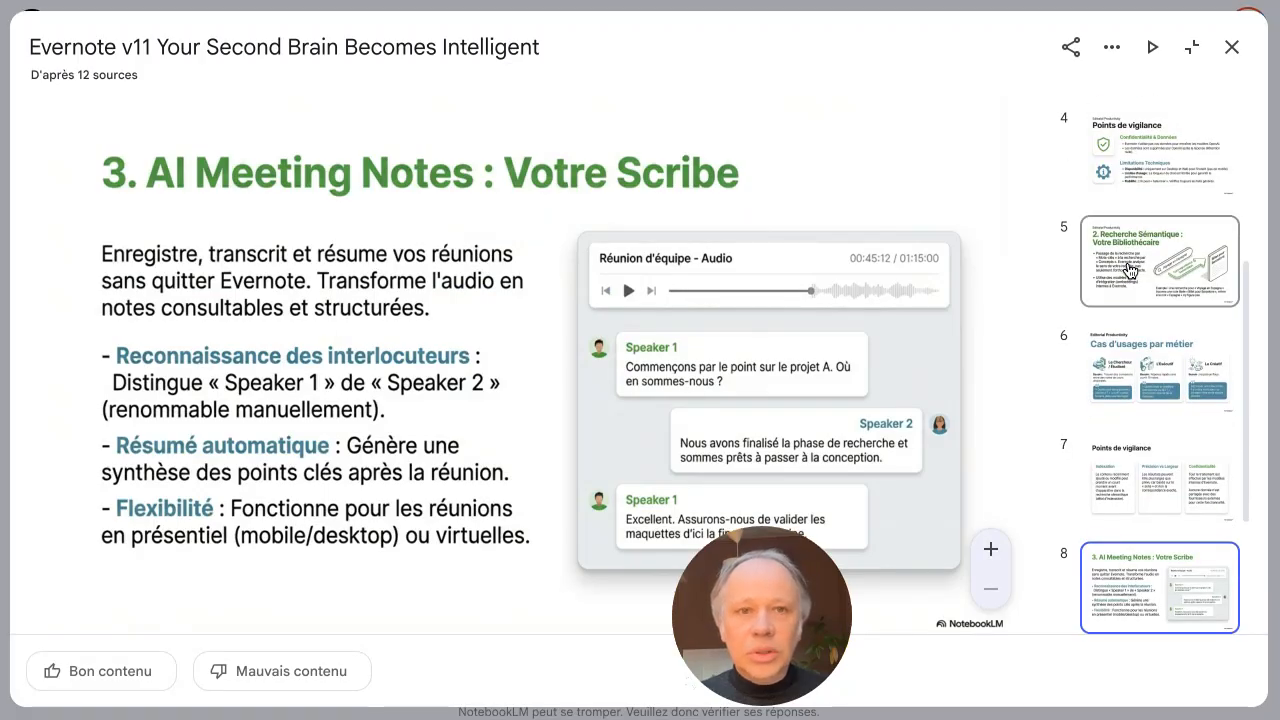
key(Right)
key(Right)
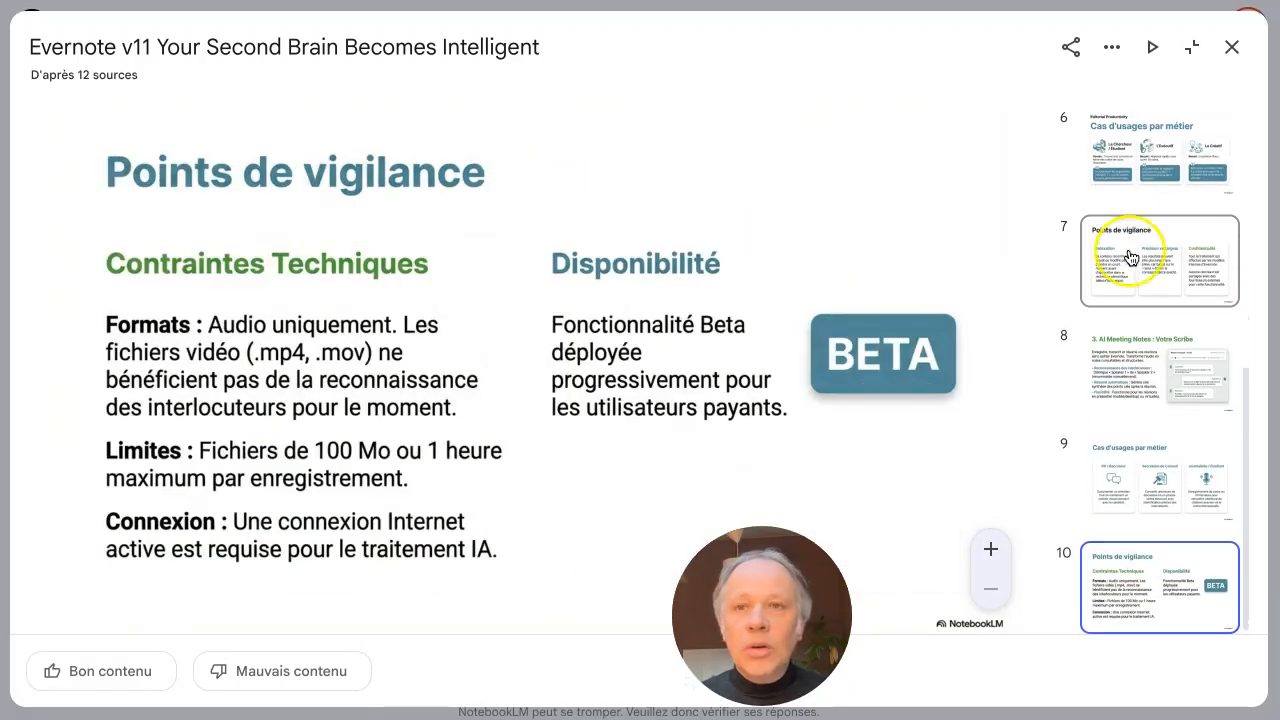
click(1236, 56)
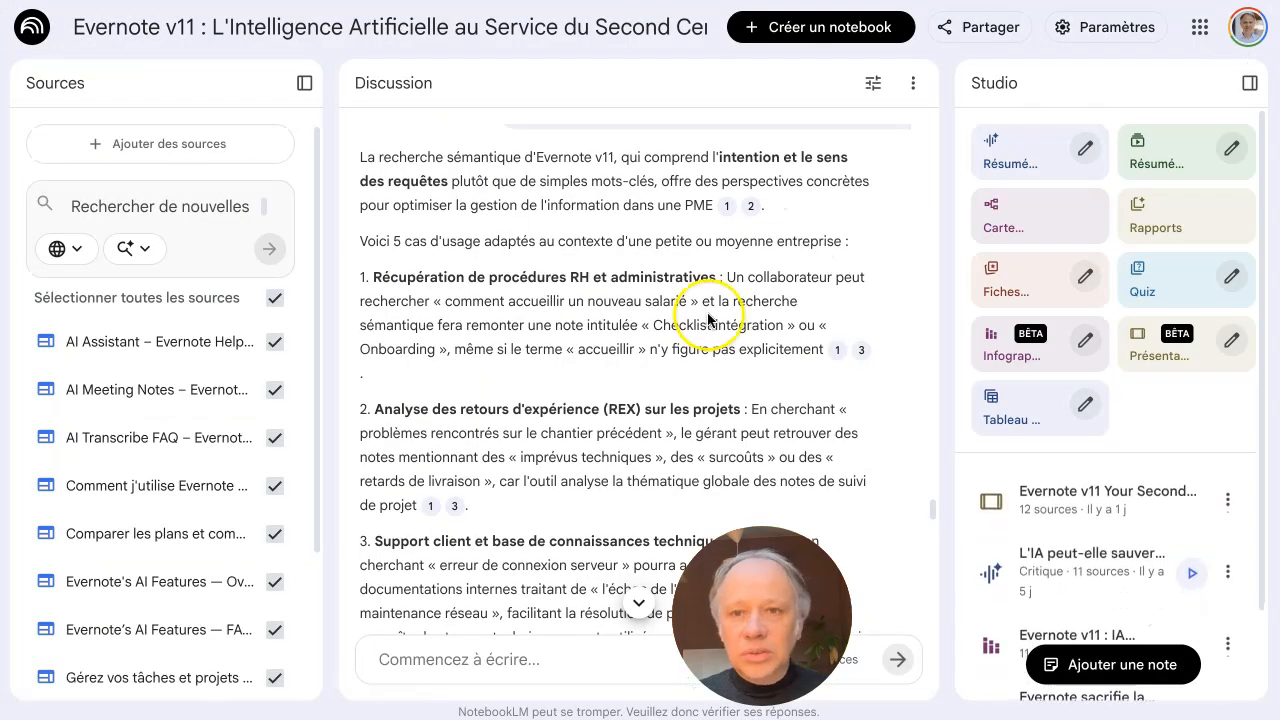